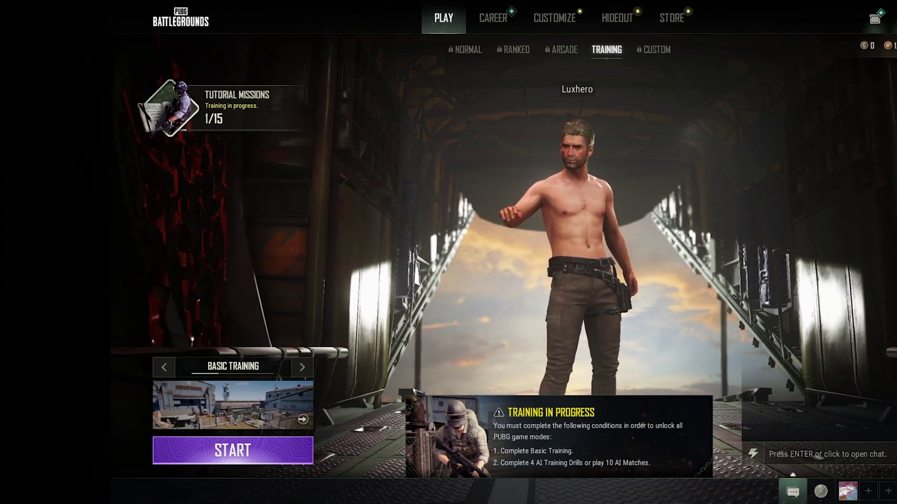
Bring up PUBG's system menu from the lobby to reach the 3440×1440 full-screen graphics settings.
{"action": "key", "text": "Escape"}
{"action": "left_click", "coordinate": [112, 242]}
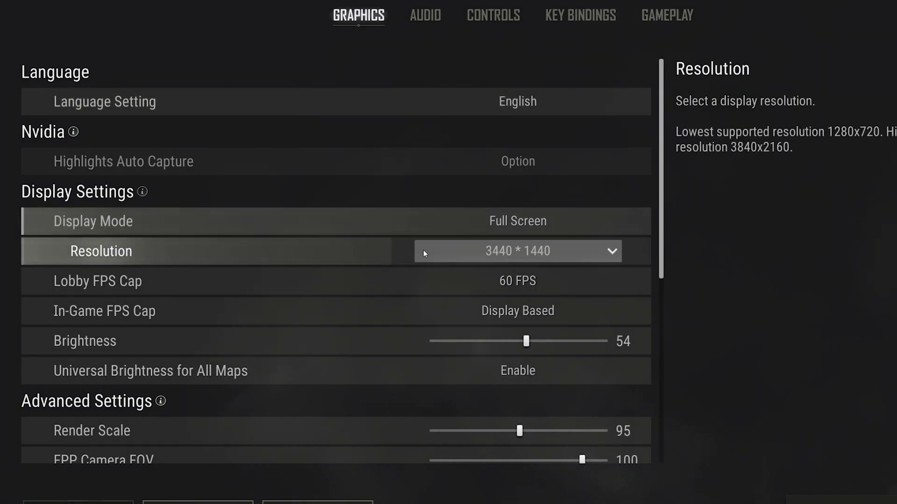
{"action": "left_click", "coordinate": [616, 253]}
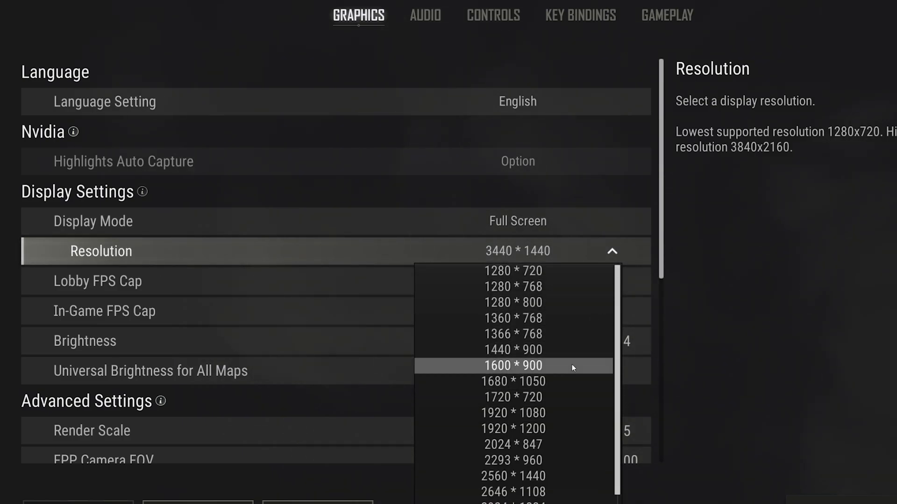
{"action": "left_click", "coordinate": [678, 266]}
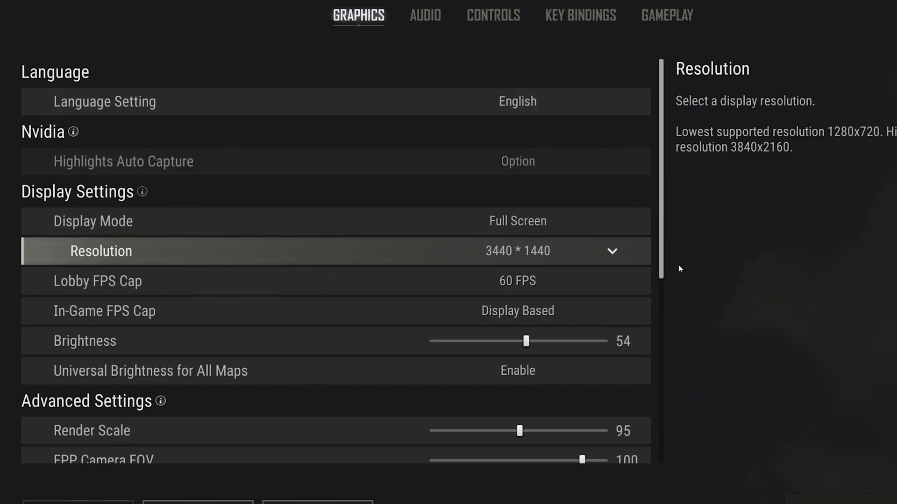
Check display 2's available resolutions in Windows display settings, with 3440×1440 recommended.
{"action": "key", "text": "super"}
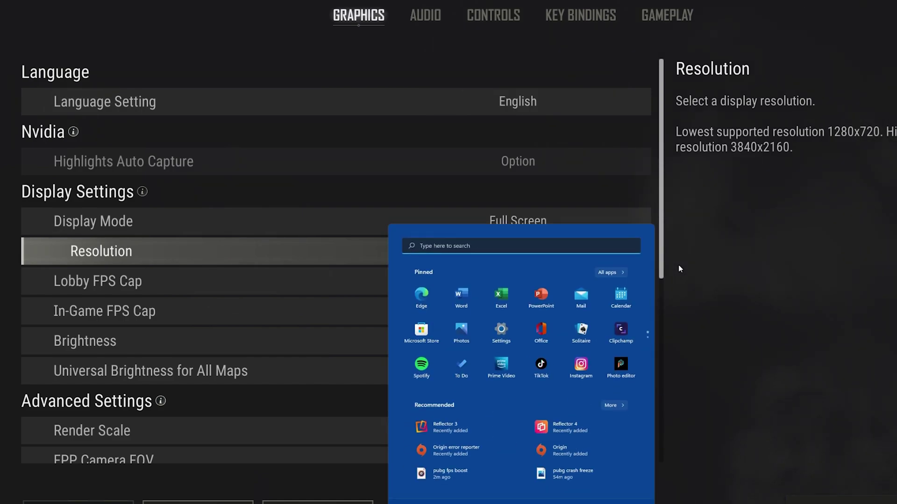
{"action": "type", "text": "display"}
{"action": "key", "text": "Return"}
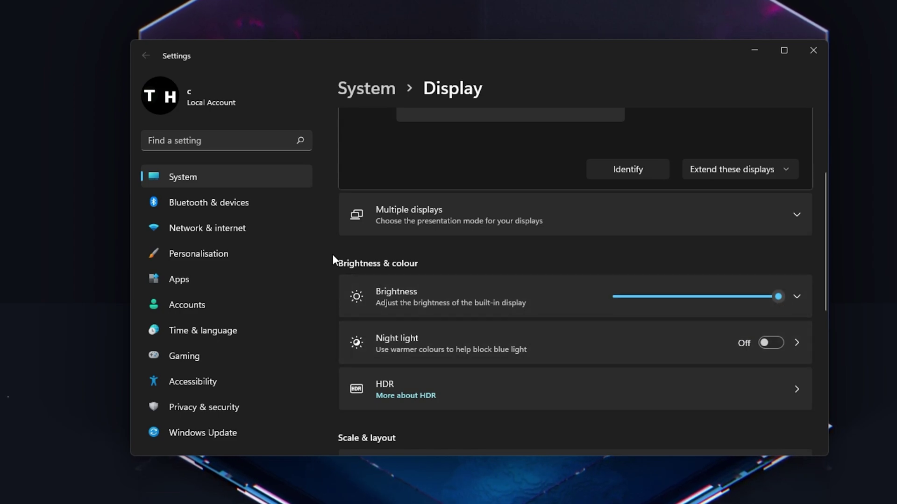
{"action": "scroll", "coordinate": [332, 258], "scroll_direction": "up", "scroll_amount": 3}
{"action": "left_click", "coordinate": [454, 225]}
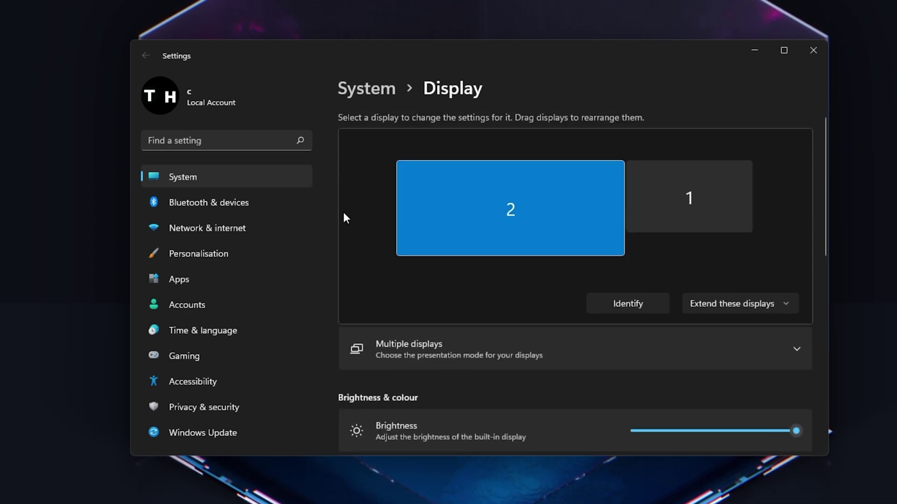
{"action": "scroll", "coordinate": [333, 217], "scroll_direction": "down", "scroll_amount": 2}
{"action": "scroll", "coordinate": [330, 222], "scroll_direction": "down", "scroll_amount": 3}
{"action": "scroll", "coordinate": [330, 217], "scroll_direction": "down", "scroll_amount": 1}
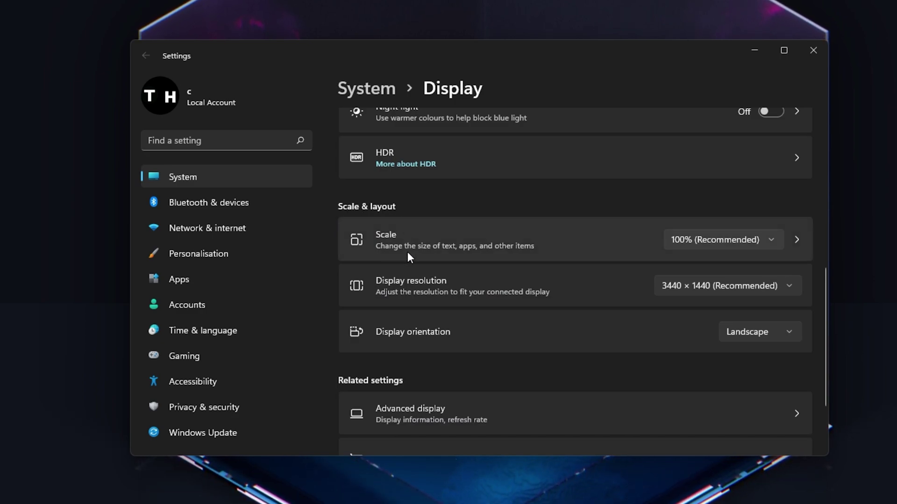
{"action": "left_click", "coordinate": [785, 288]}
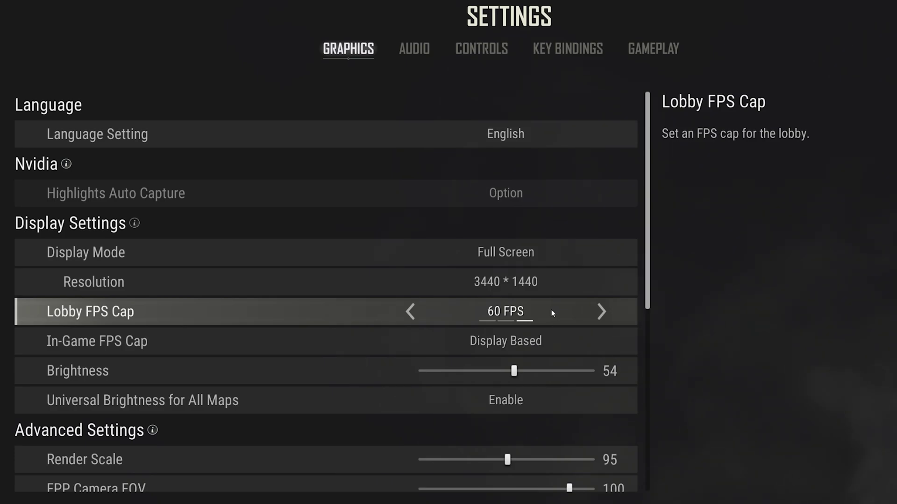
{"action": "left_click", "coordinate": [410, 313]}
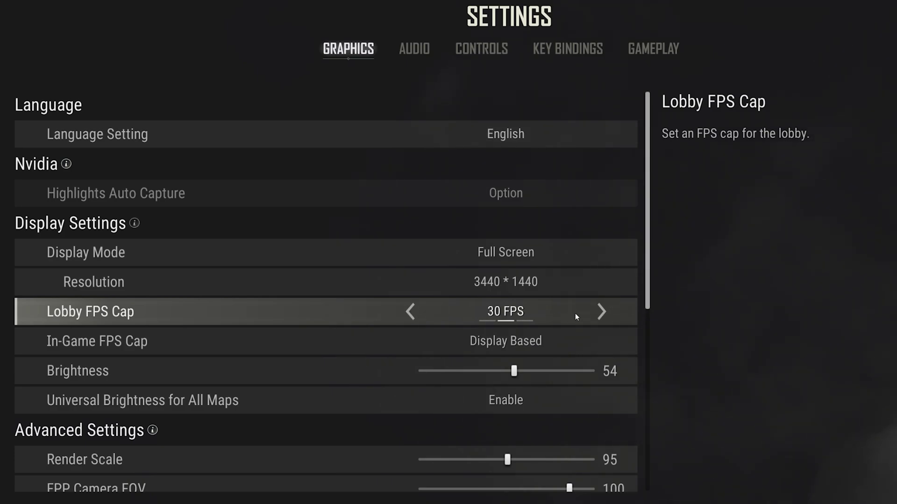
{"action": "left_click", "coordinate": [601, 313]}
{"action": "left_click_drag", "start_coordinate": [648, 299], "coordinate": [652, 394]}
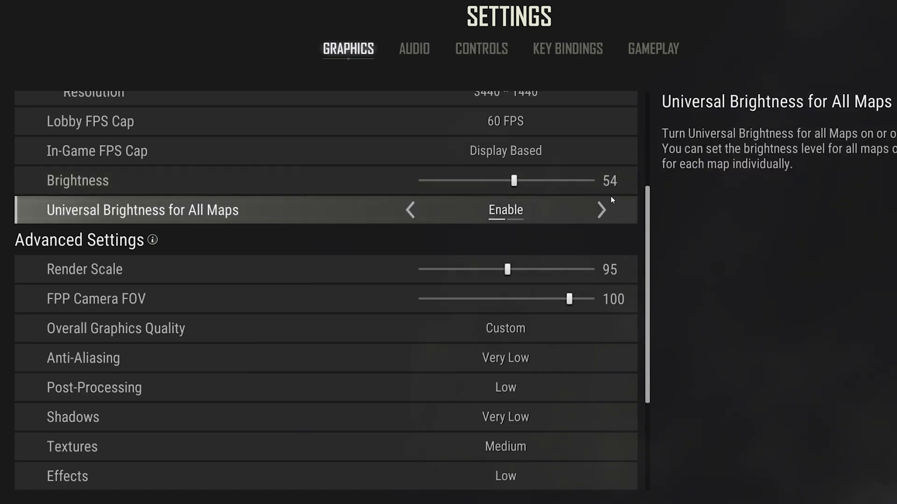
{"action": "left_click", "coordinate": [609, 181]}
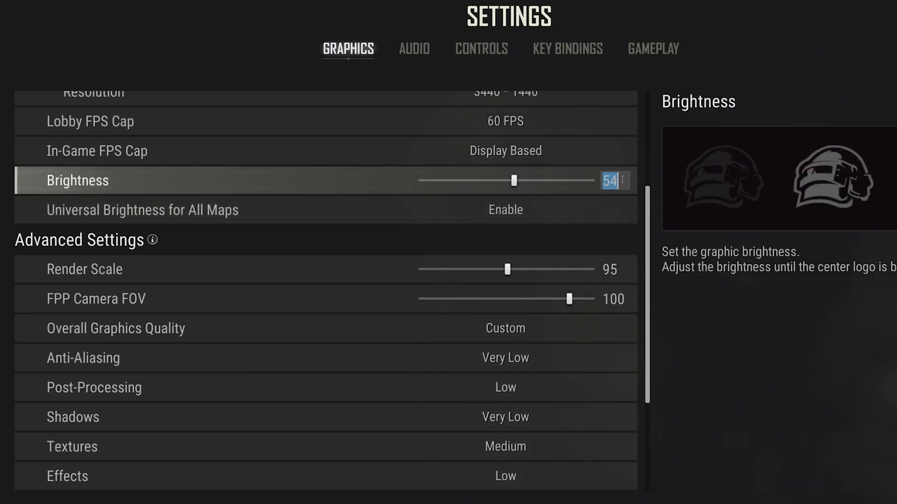
{"action": "scroll", "coordinate": [546, 156], "scroll_direction": "down", "scroll_amount": 2}
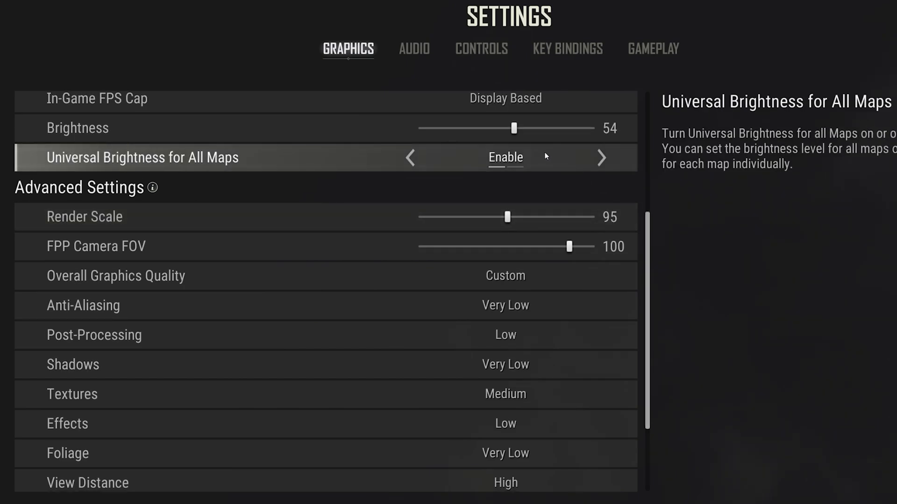
{"action": "left_click", "coordinate": [602, 157]}
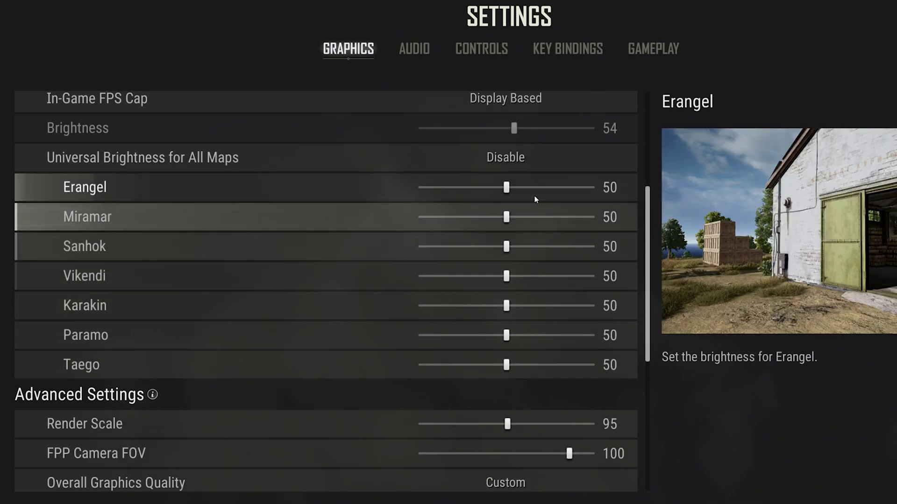
{"action": "left_click", "coordinate": [601, 156]}
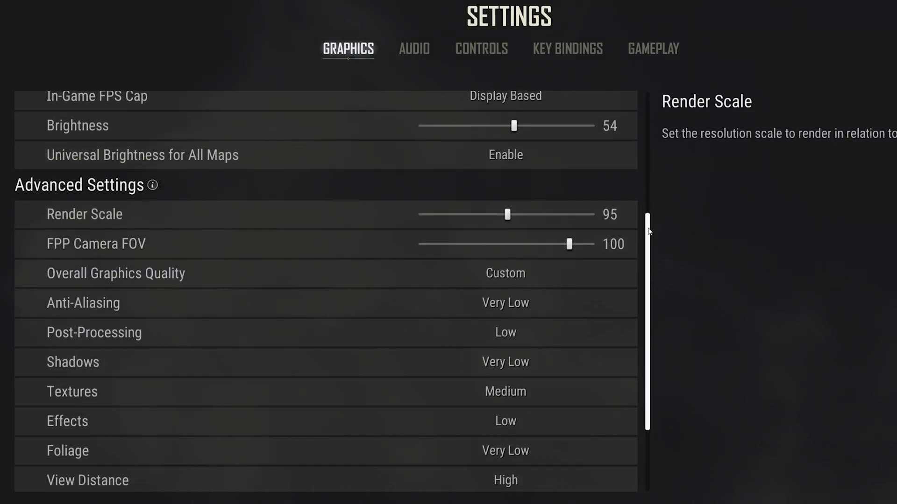
{"action": "scroll", "coordinate": [638, 238], "scroll_direction": "down", "scroll_amount": 2}
{"action": "scroll", "coordinate": [637, 263], "scroll_direction": "down", "scroll_amount": 1}
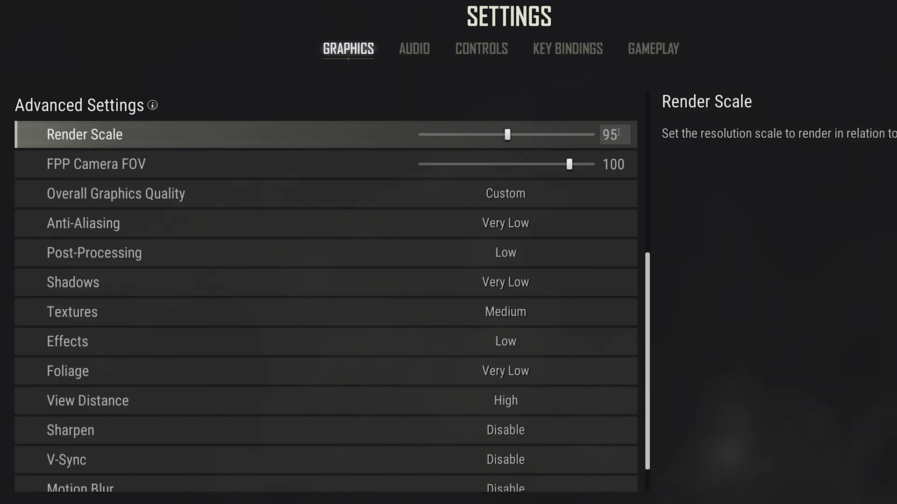
{"action": "left_click", "coordinate": [618, 133]}
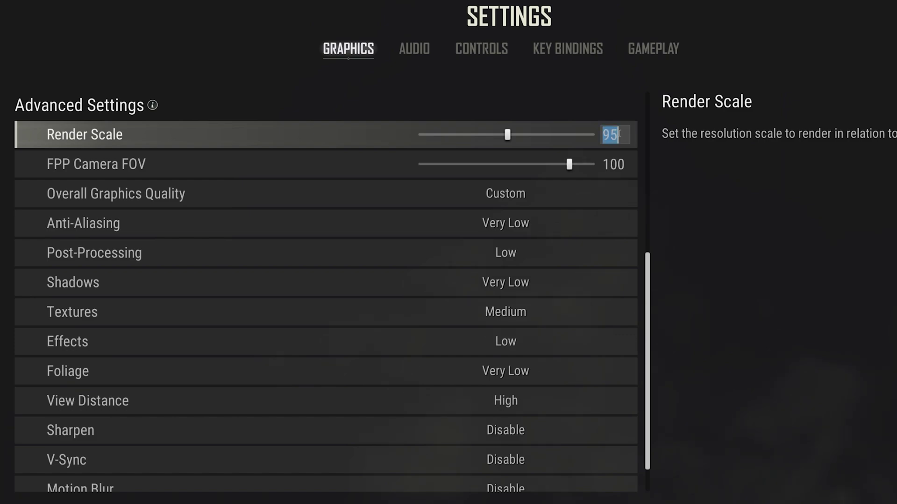
{"action": "key", "text": "Return"}
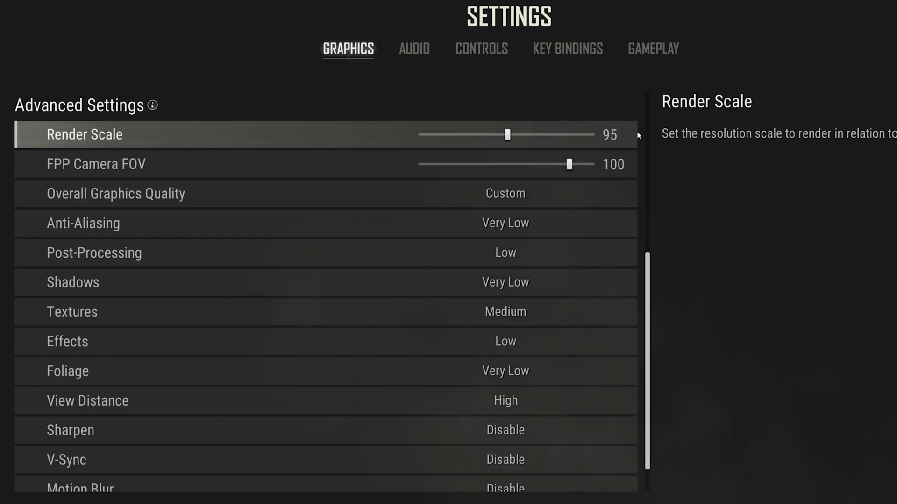
{"action": "left_click", "coordinate": [613, 164]}
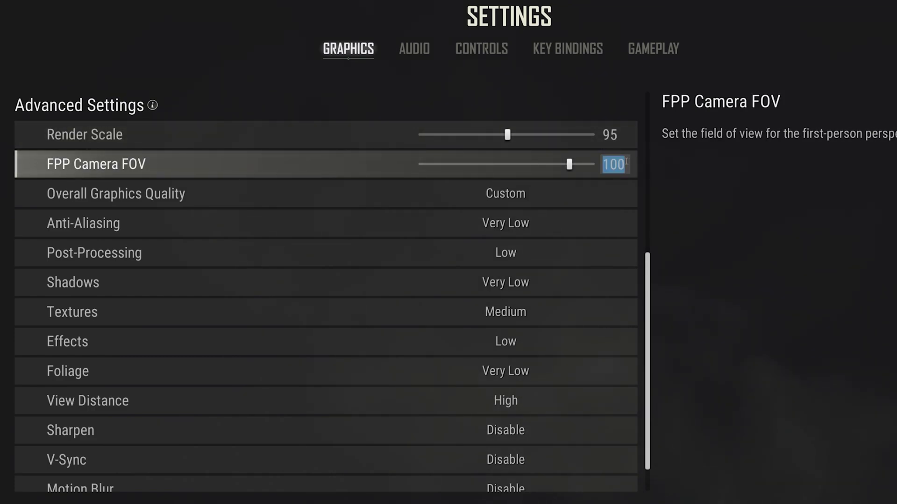
{"action": "left_click", "coordinate": [616, 164]}
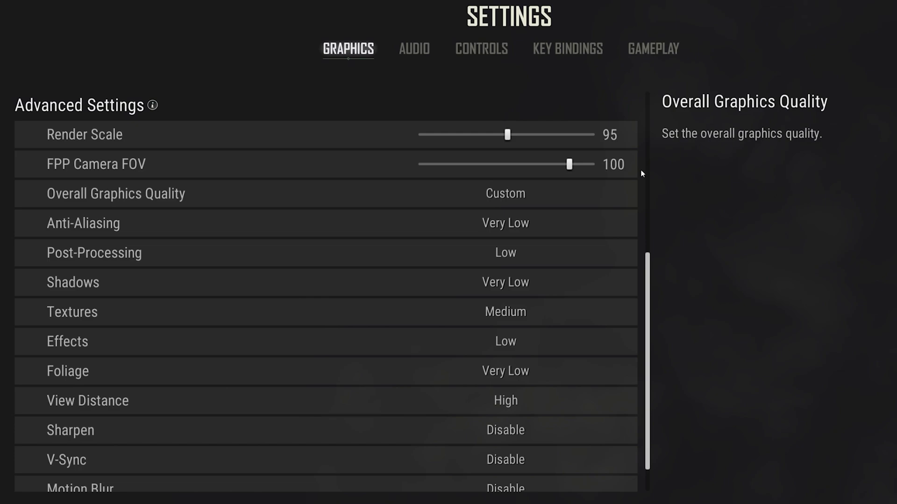
{"action": "mouse_move", "coordinate": [505, 372]}
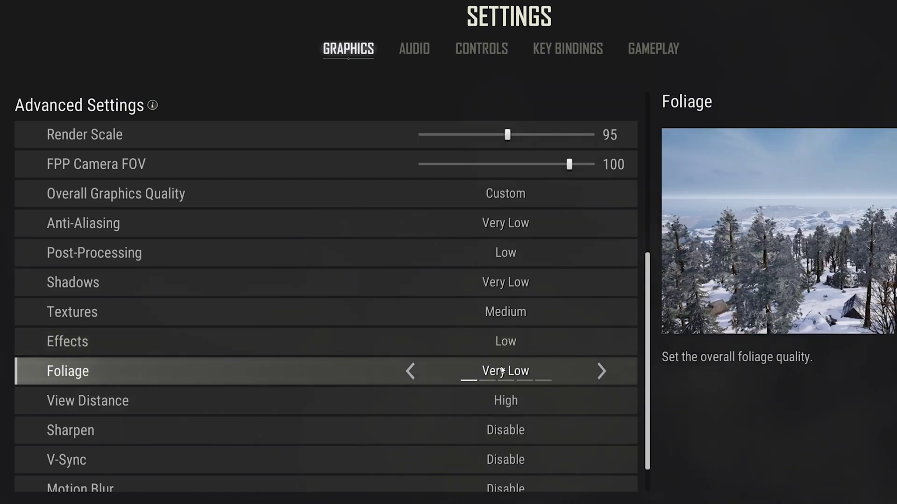
{"action": "left_click_drag", "start_coordinate": [651, 399], "coordinate": [650, 444]}
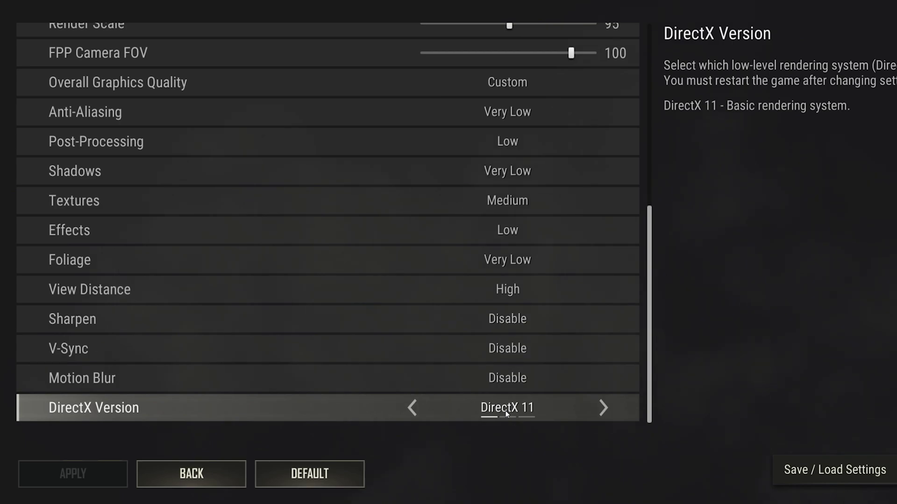
Switch PUBG's DirectX Version to DirectX 12, then back to DirectX 11.
{"action": "left_click", "coordinate": [603, 408]}
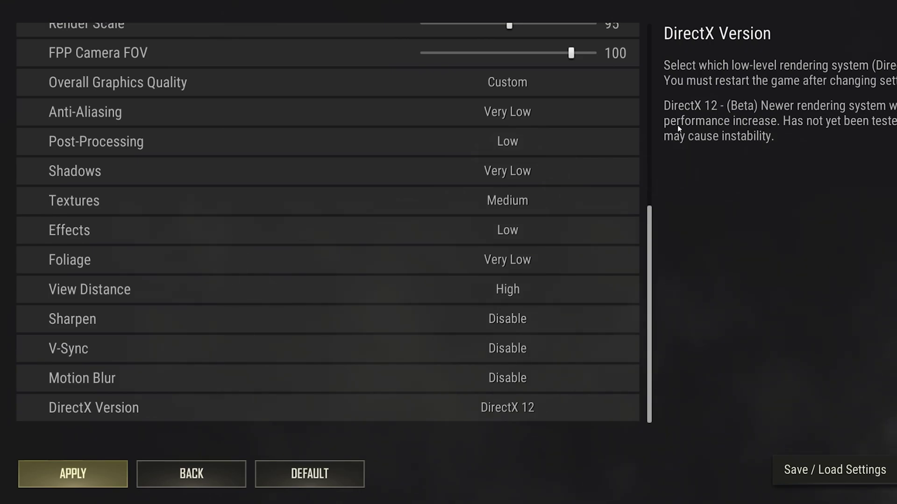
{"action": "left_click", "coordinate": [602, 407]}
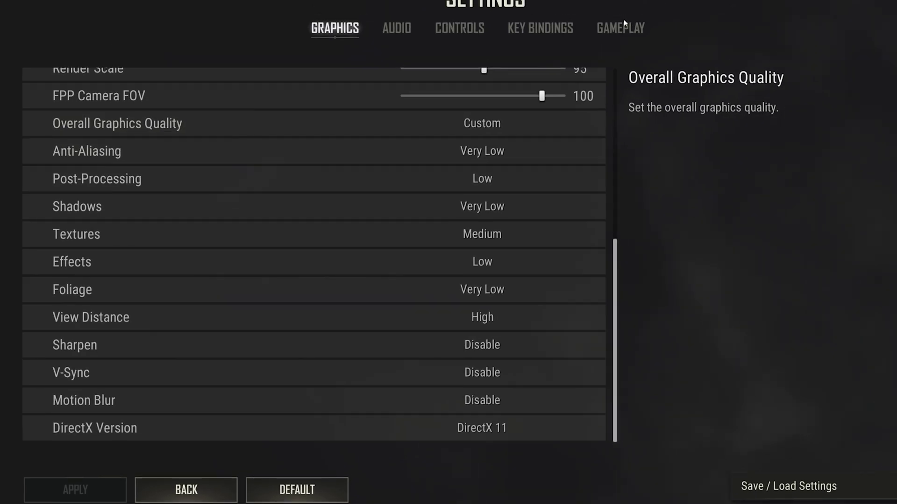
Review PUBG's gameplay Network options, toggling Network Debug Statistics, then exit to the Training lobby.
{"action": "left_click", "coordinate": [624, 21]}
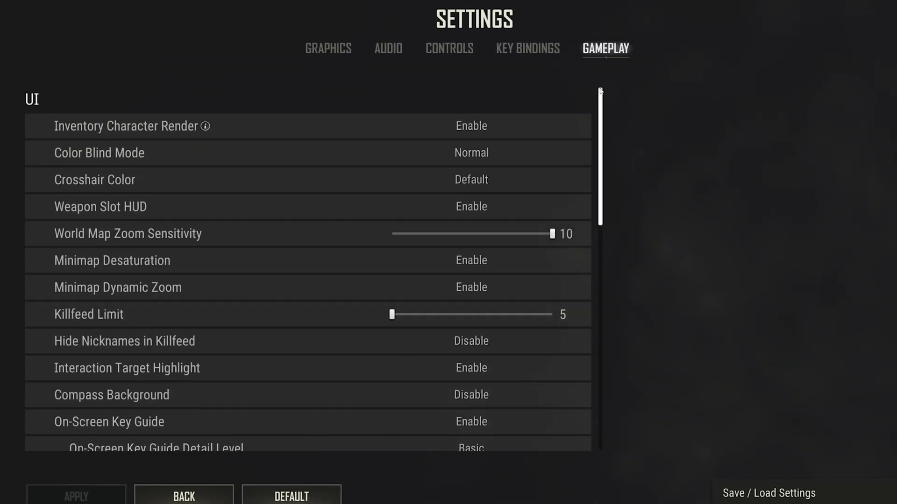
{"action": "scroll", "coordinate": [600, 175], "scroll_direction": "down", "scroll_amount": 5}
{"action": "left_click_drag", "start_coordinate": [600, 176], "coordinate": [600, 339]}
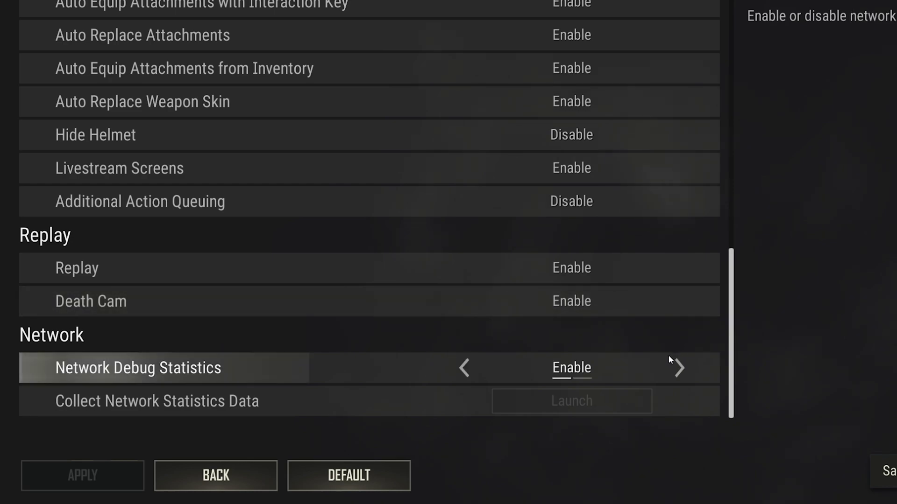
{"action": "left_click", "coordinate": [679, 368]}
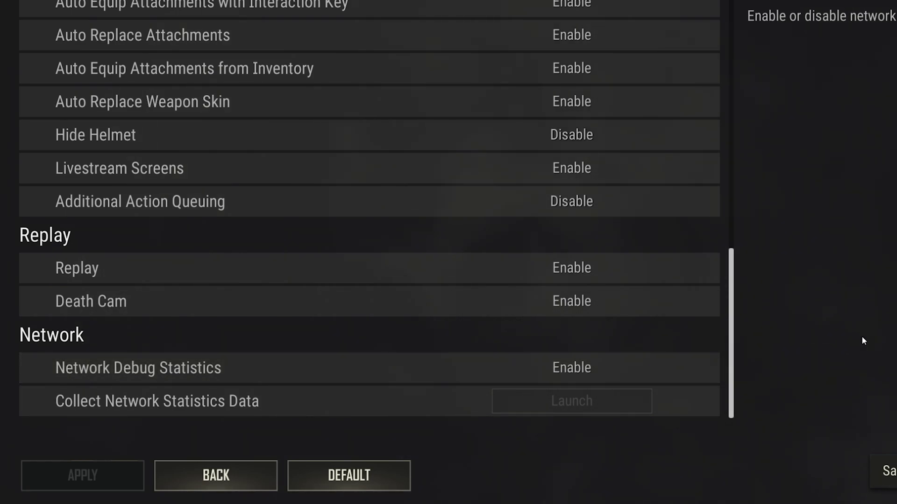
{"action": "key", "text": "Escape"}
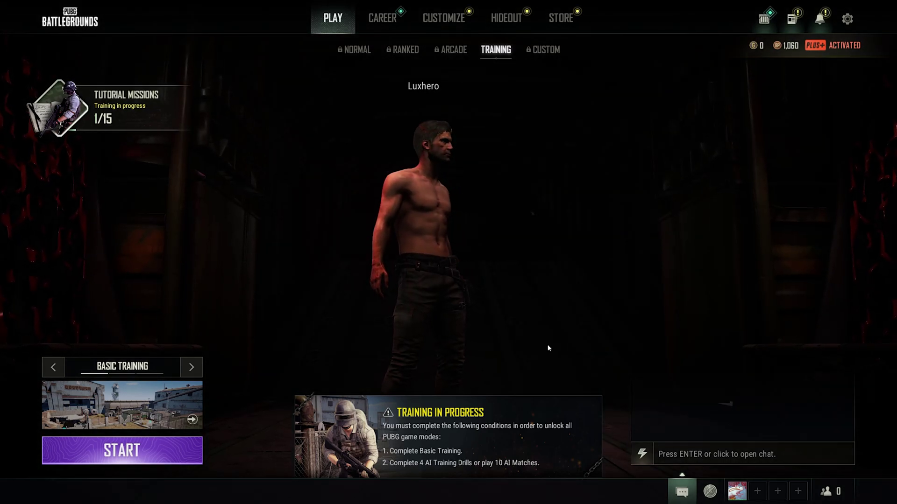
Launch GeForce Experience and confirm Game Ready Driver 497.29 (12/20/2021) is installed.
{"action": "key", "text": "super"}
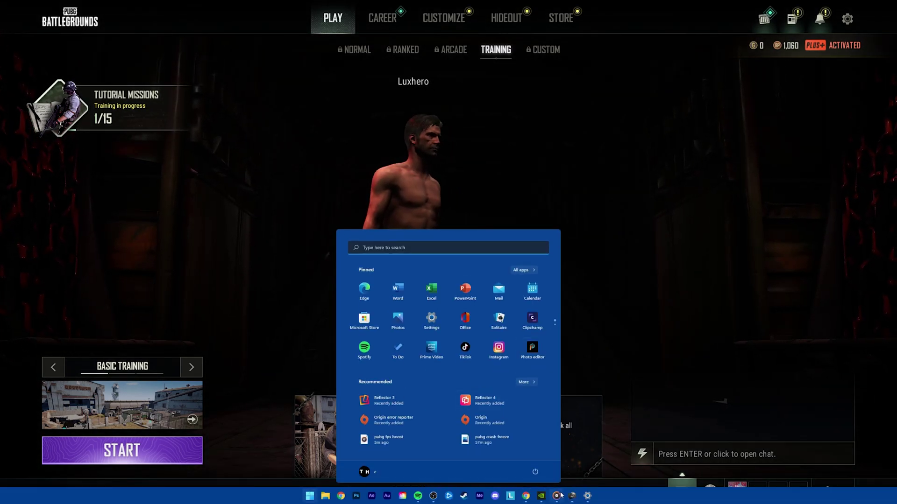
{"action": "left_click", "coordinate": [542, 496]}
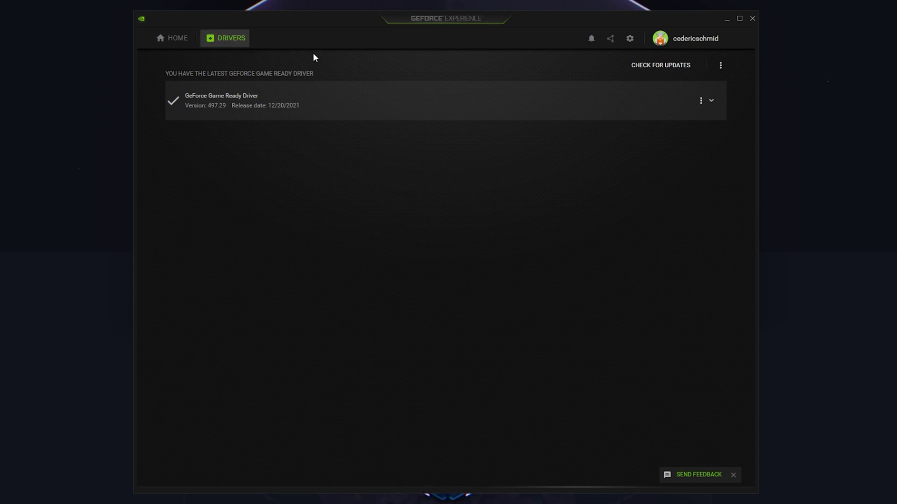
{"action": "left_click", "coordinate": [645, 70]}
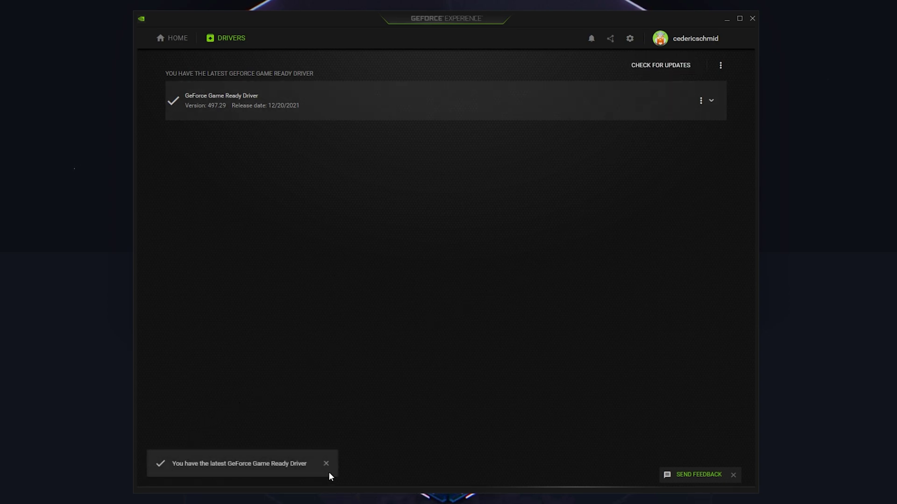
{"action": "left_click", "coordinate": [700, 103]}
{"action": "left_click", "coordinate": [662, 154]}
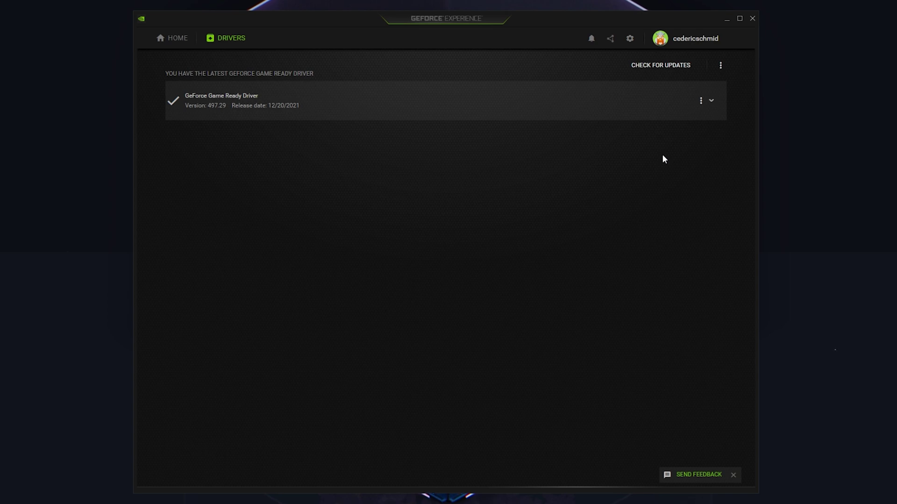
{"action": "left_click", "coordinate": [630, 40]}
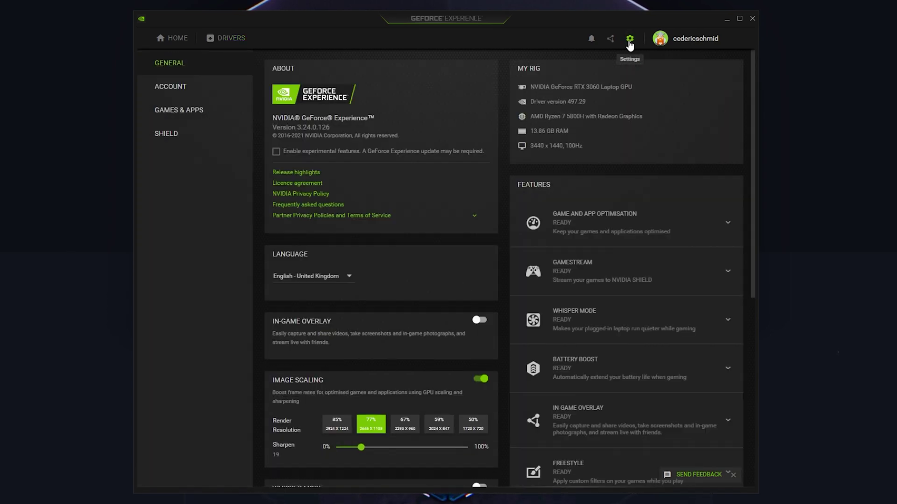
{"action": "scroll", "coordinate": [344, 157], "scroll_direction": "down", "scroll_amount": 4}
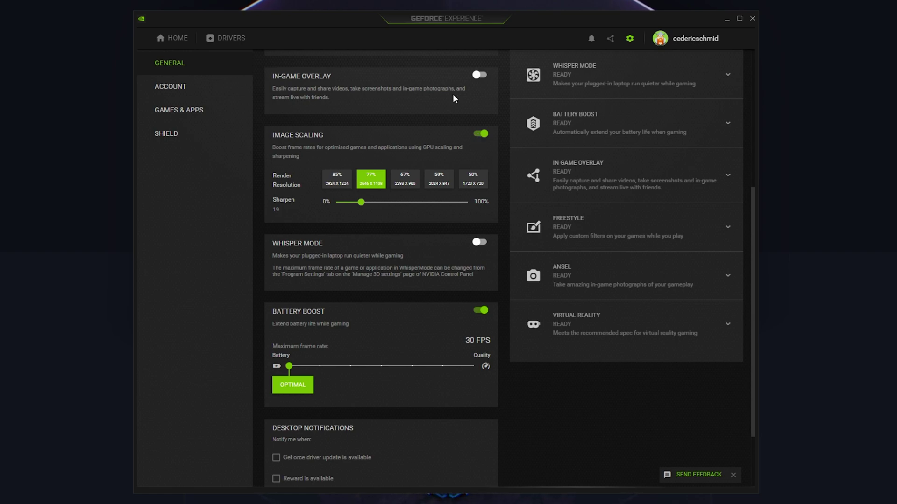
{"action": "left_click", "coordinate": [250, 39]}
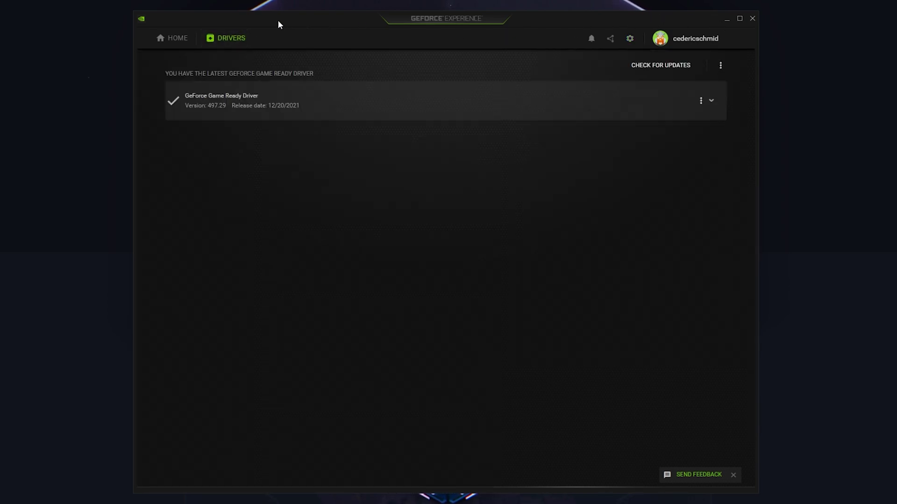
Open the PUBG: BATTLEGROUNDS details from the GeForce Experience library to compare current and optimal settings.
{"action": "left_click", "coordinate": [179, 39]}
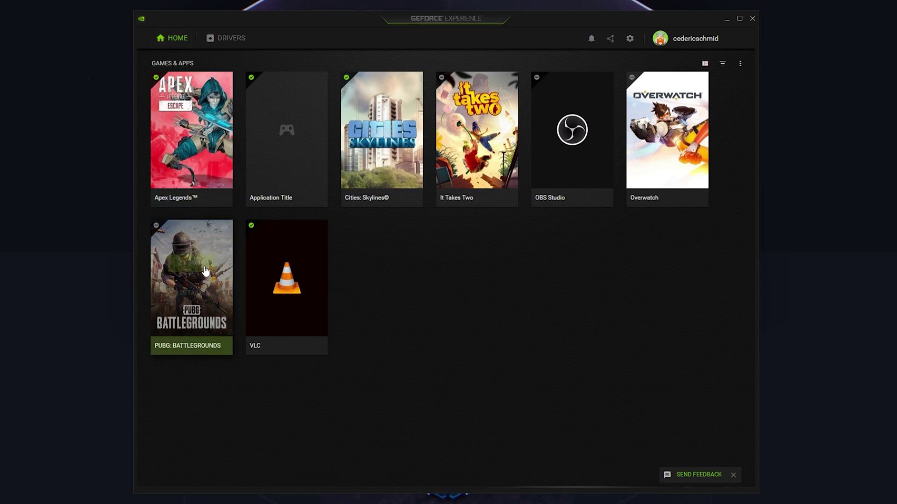
{"action": "mouse_move", "coordinate": [191, 287]}
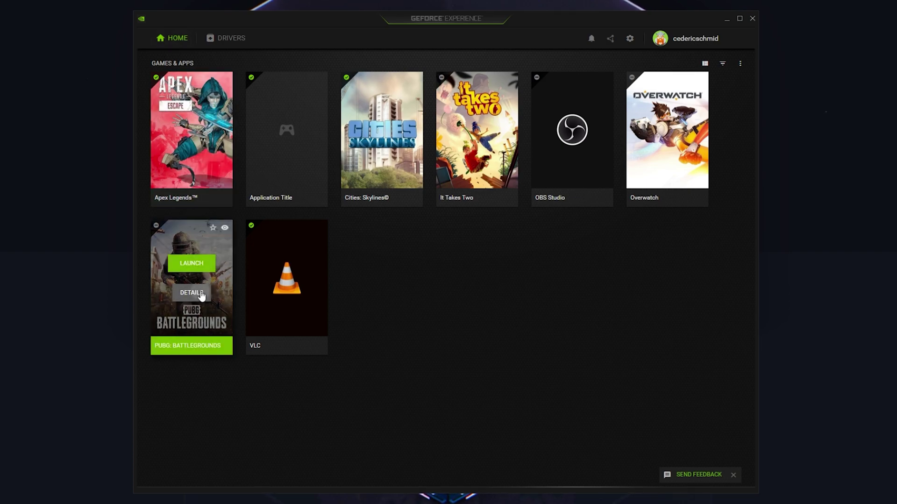
{"action": "left_click", "coordinate": [201, 296]}
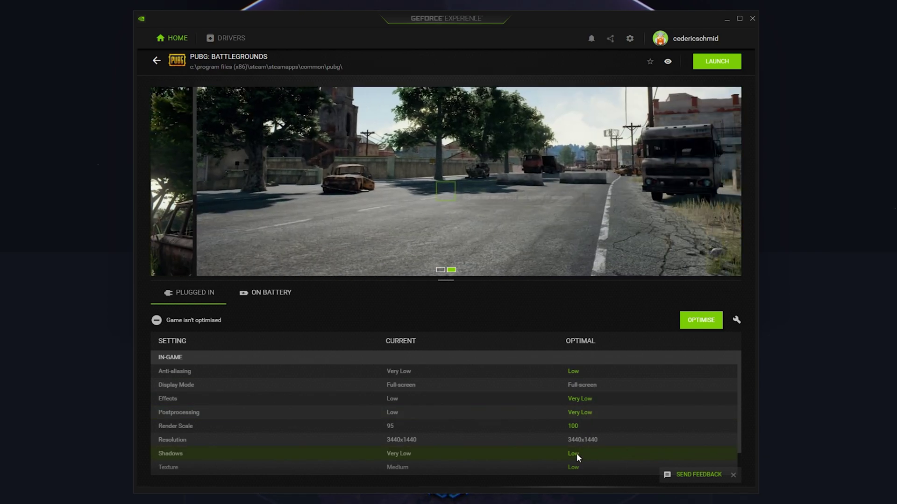
{"action": "scroll", "coordinate": [576, 468], "scroll_direction": "down", "scroll_amount": 1}
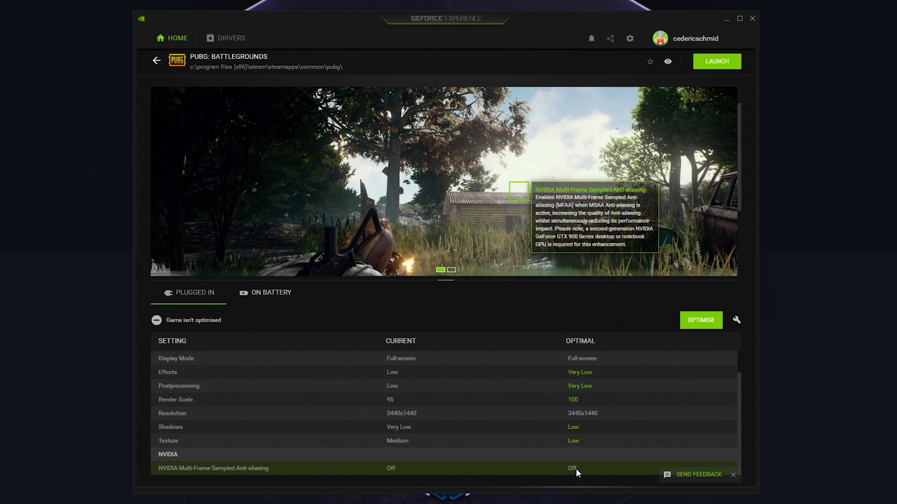
{"action": "scroll", "coordinate": [576, 469], "scroll_direction": "up", "scroll_amount": 2}
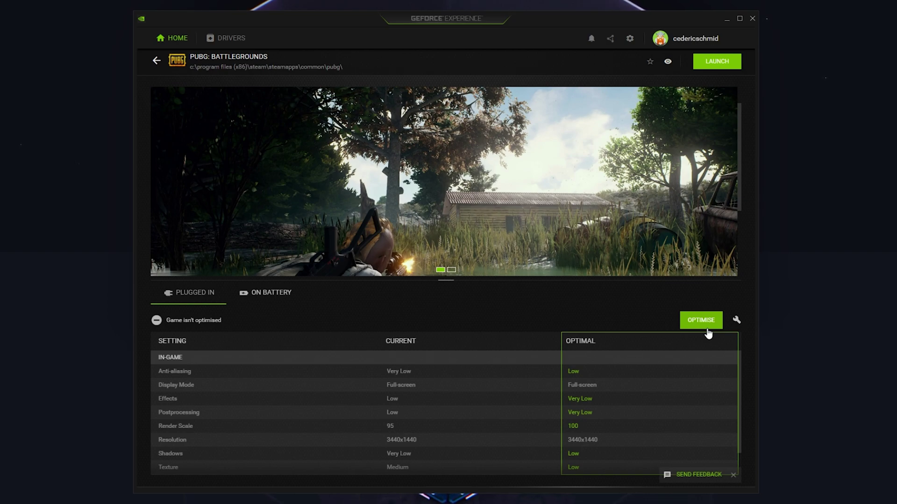
Review PUBG's custom optimisation quality slider and its Resolution and Display mode lists.
{"action": "left_click", "coordinate": [736, 320]}
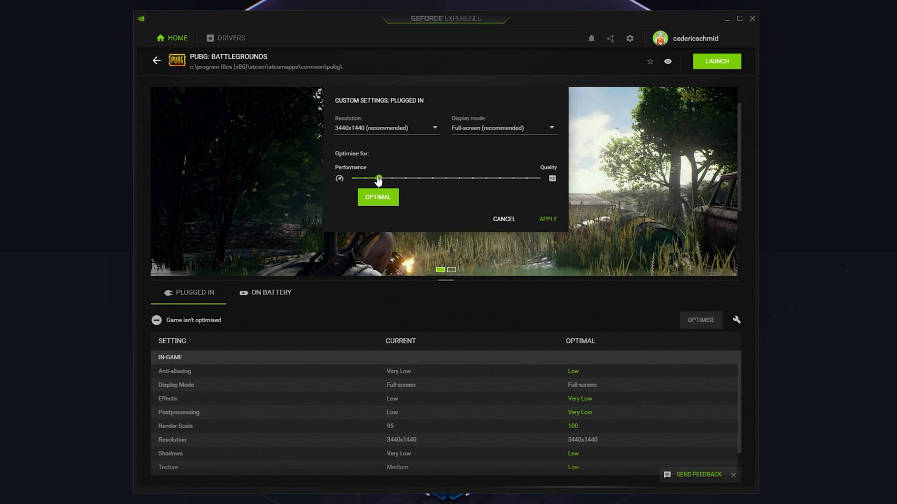
{"action": "mouse_move", "coordinate": [379, 181]}
{"action": "left_mouse_down"}
{"action": "mouse_move", "coordinate": [359, 179]}
{"action": "mouse_move", "coordinate": [387, 181]}
{"action": "left_mouse_up"}
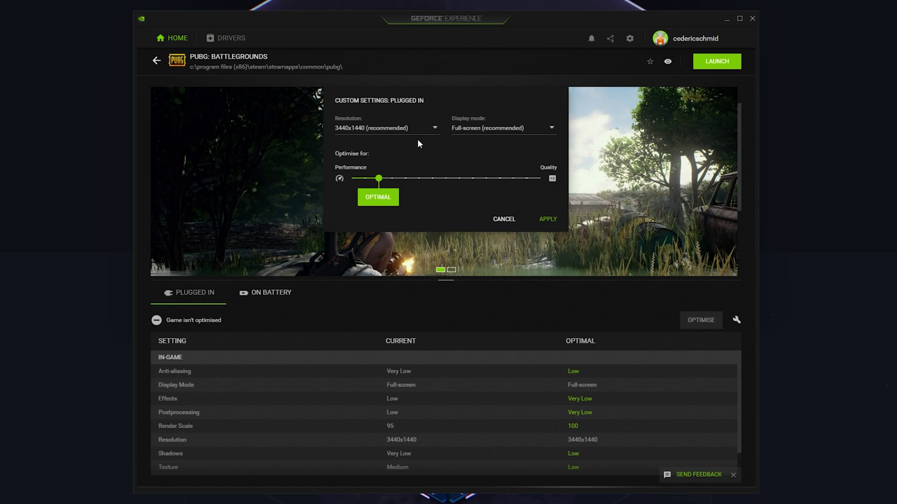
{"action": "left_click", "coordinate": [435, 129]}
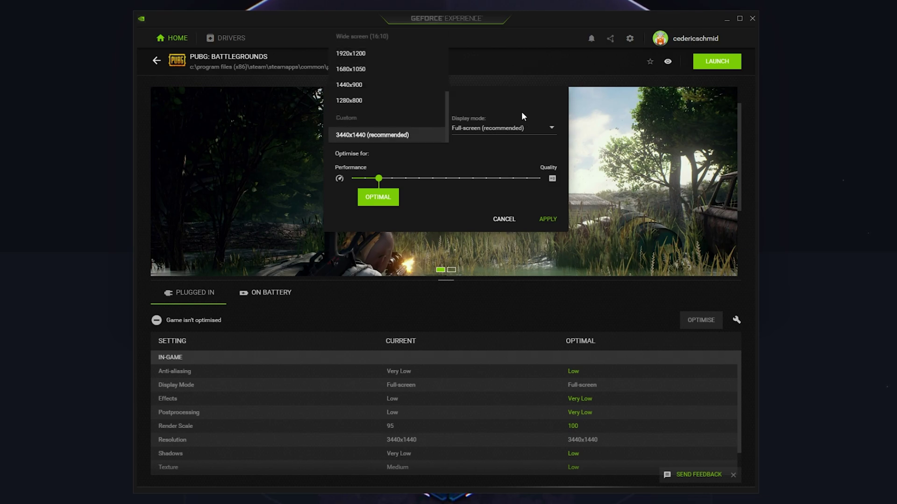
{"action": "left_click", "coordinate": [553, 127]}
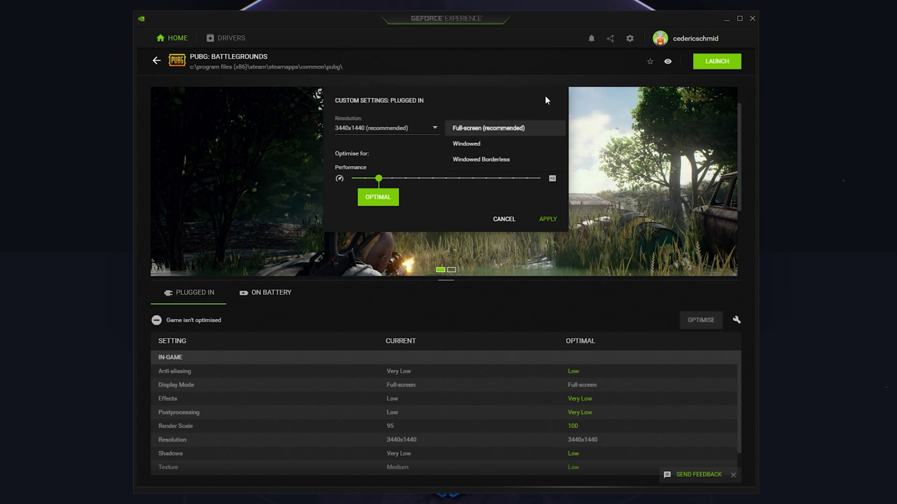
Close the custom settings without applying, return to the library and minimise GeForce Experience.
{"action": "left_click", "coordinate": [588, 73]}
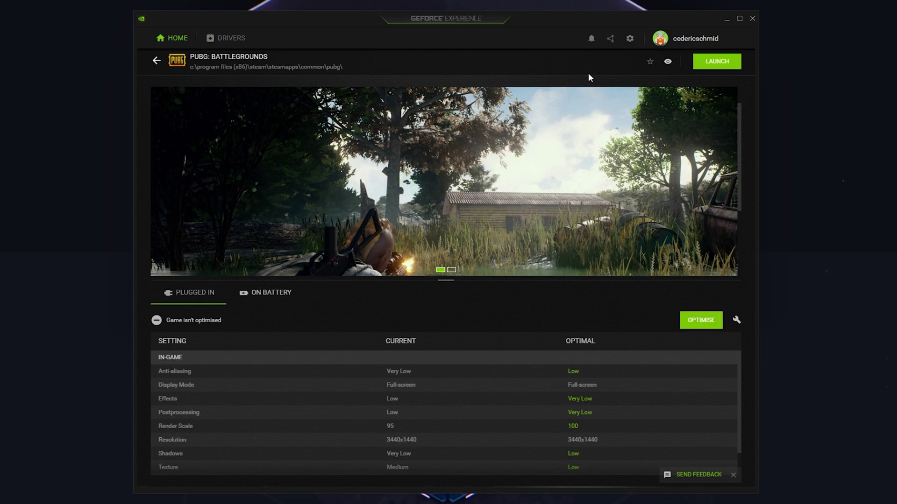
{"action": "left_click", "coordinate": [156, 60]}
{"action": "left_click", "coordinate": [722, 20]}
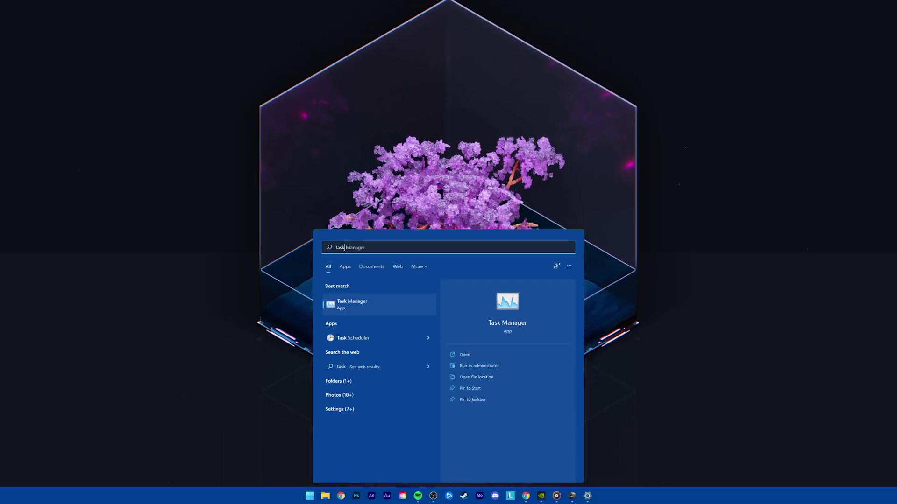
Launch Task Manager and jump from the TslGame process to its Details entry.
{"action": "key", "text": "Return"}
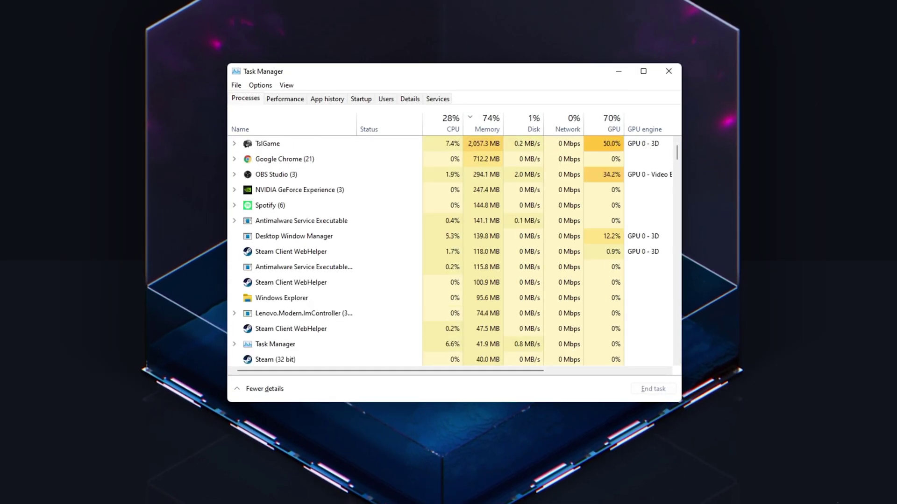
{"action": "left_click", "coordinate": [259, 147]}
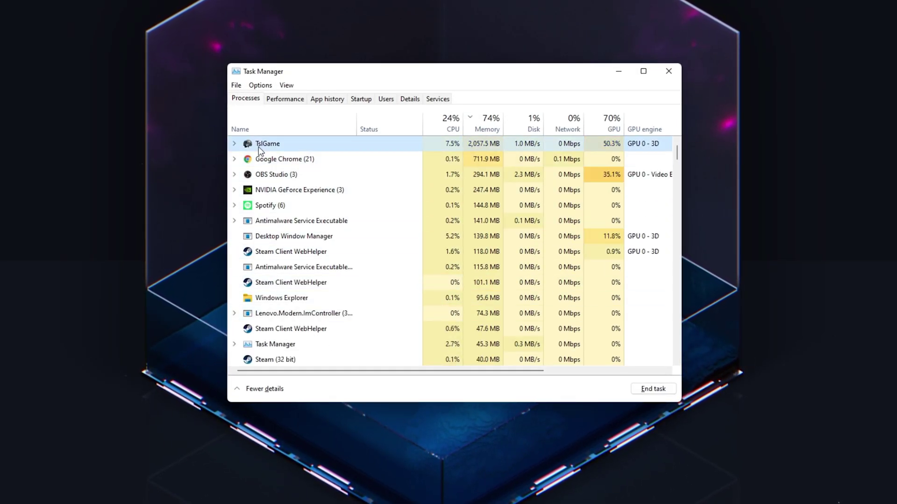
{"action": "right_click", "coordinate": [303, 145]}
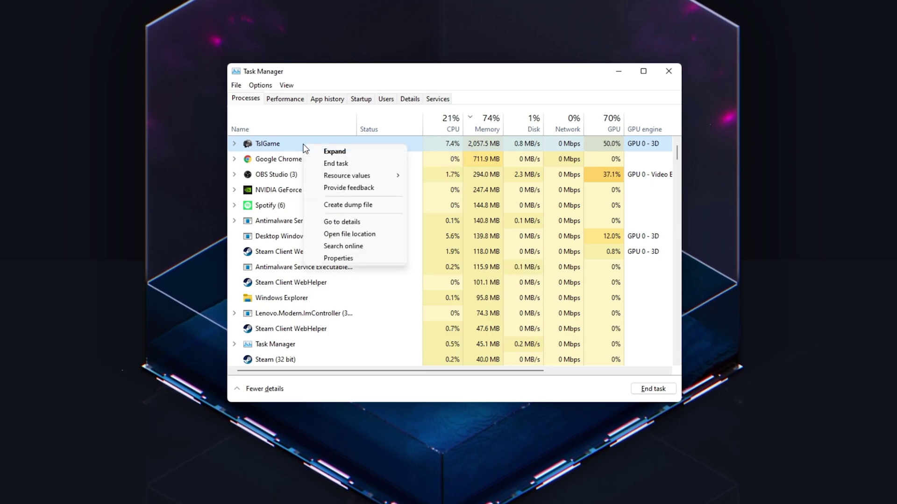
{"action": "left_click", "coordinate": [319, 222]}
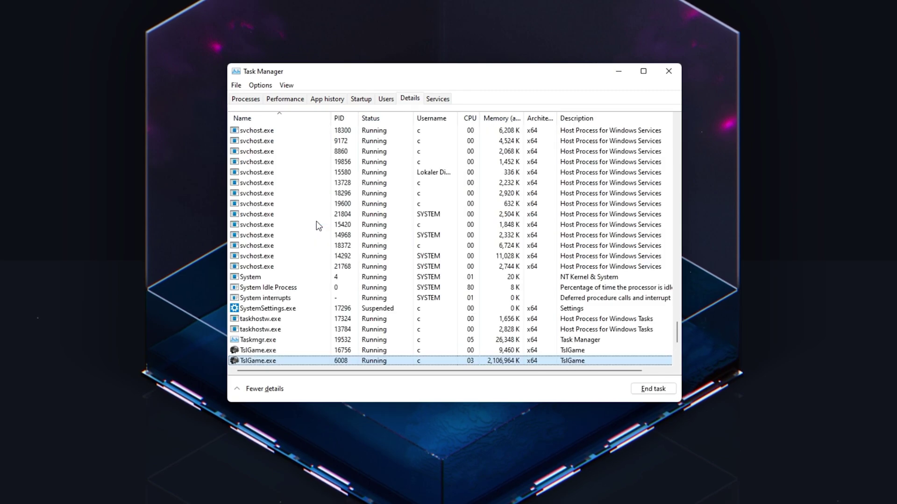
{"action": "scroll", "coordinate": [316, 225], "scroll_direction": "down", "scroll_amount": 2}
{"action": "scroll", "coordinate": [316, 225], "scroll_direction": "down", "scroll_amount": 3}
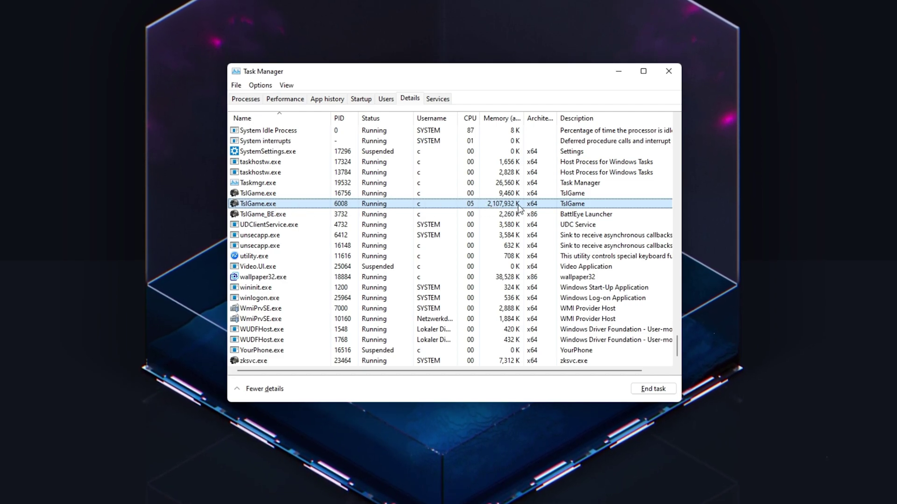
Set TslGame.exe priority to High, confirm the change and verify it.
{"action": "right_click", "coordinate": [311, 204]}
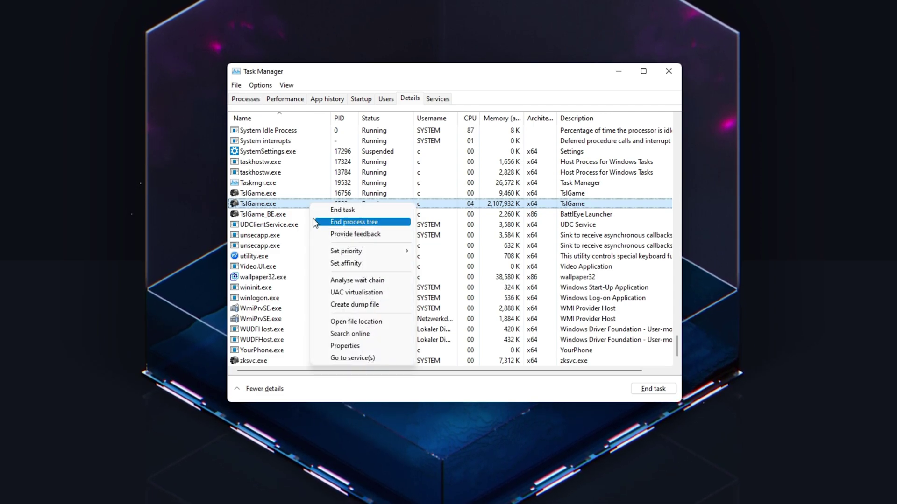
{"action": "left_click", "coordinate": [432, 263]}
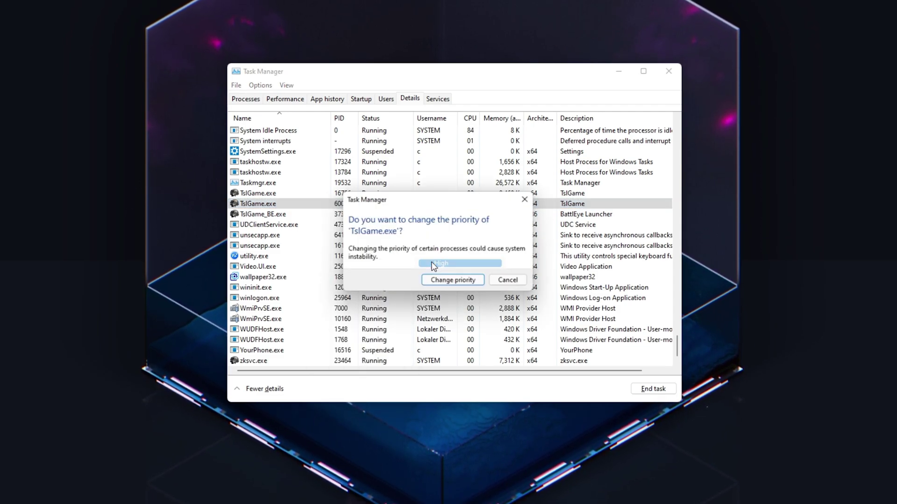
{"action": "left_click", "coordinate": [433, 284]}
{"action": "right_click", "coordinate": [305, 207]}
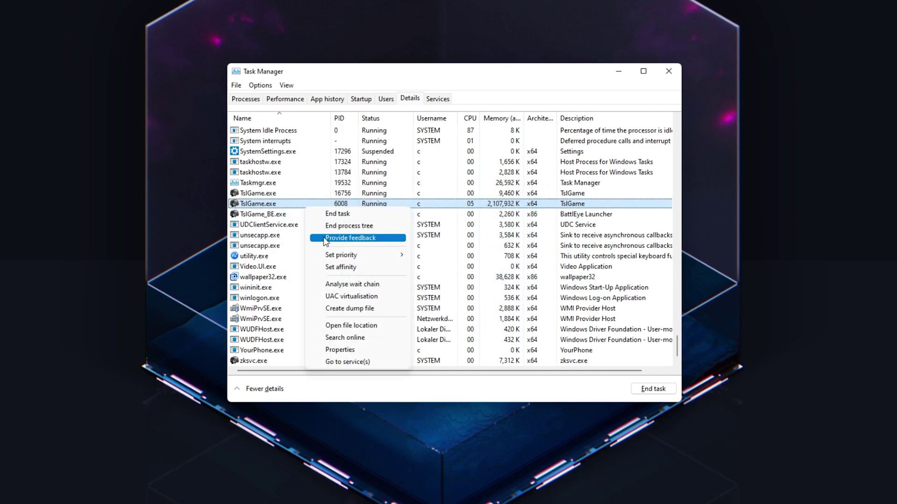
{"action": "mouse_move", "coordinate": [341, 255]}
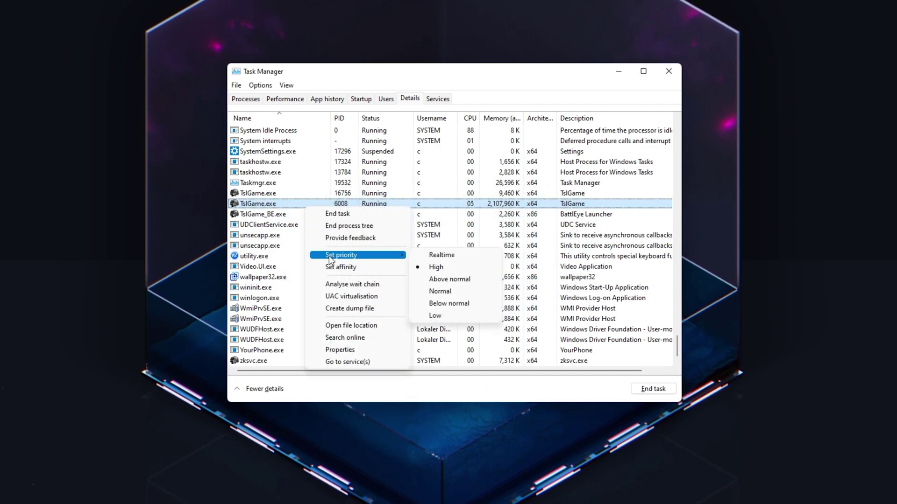
{"action": "left_click", "coordinate": [340, 78]}
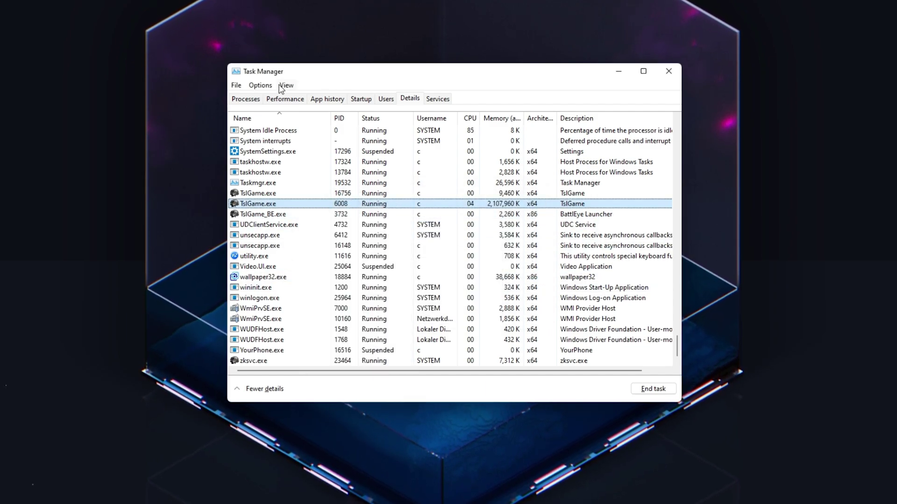
Inspect the OBS Studio, Google Chrome, Steam WebHelper and Creative Cloud process options without changes.
{"action": "left_click", "coordinate": [245, 98]}
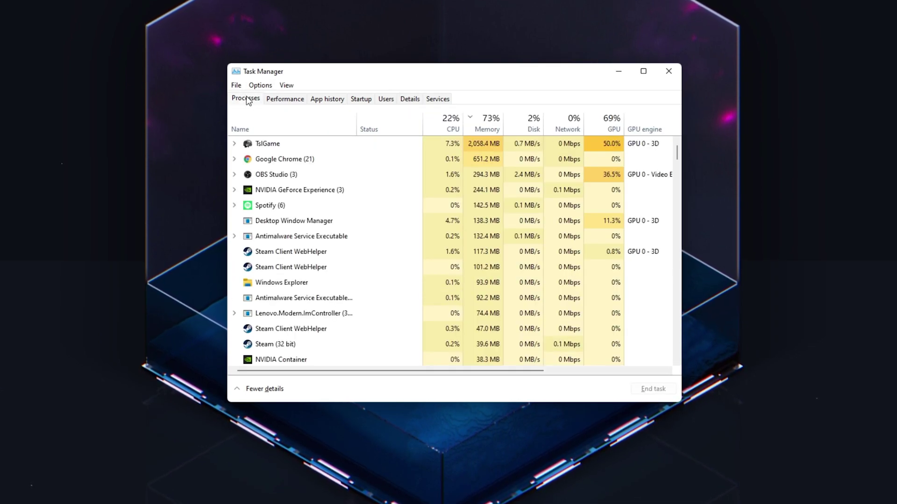
{"action": "left_click", "coordinate": [316, 181]}
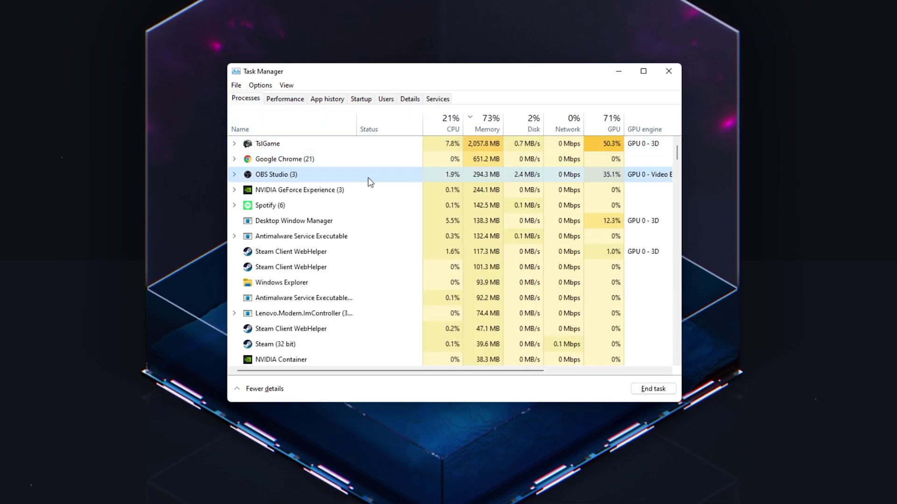
{"action": "right_click", "coordinate": [371, 178]}
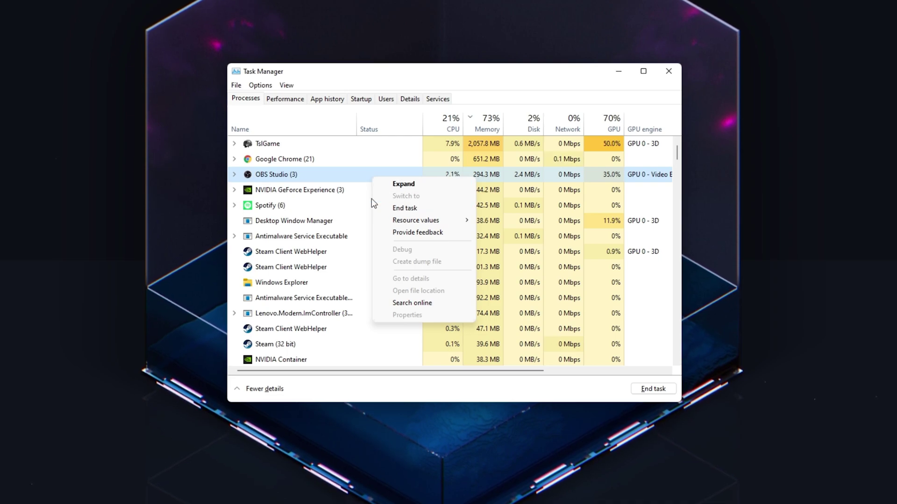
{"action": "right_click", "coordinate": [335, 161]}
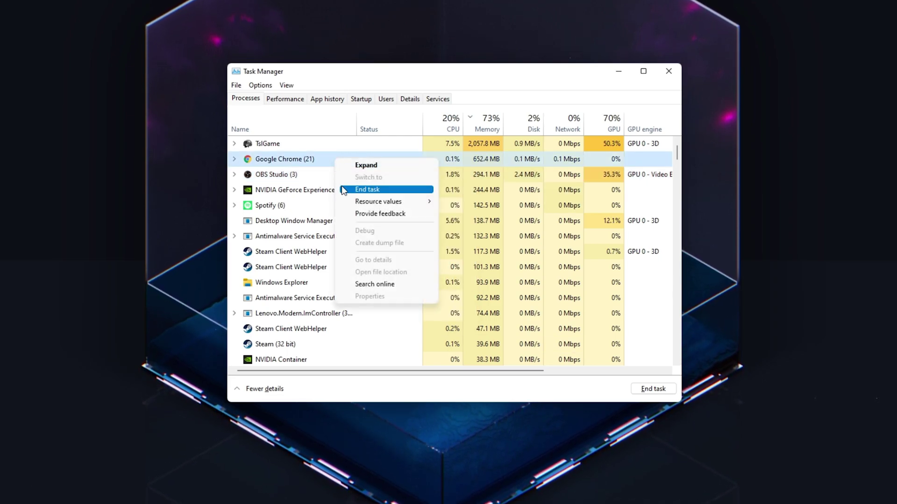
{"action": "left_click", "coordinate": [302, 212]}
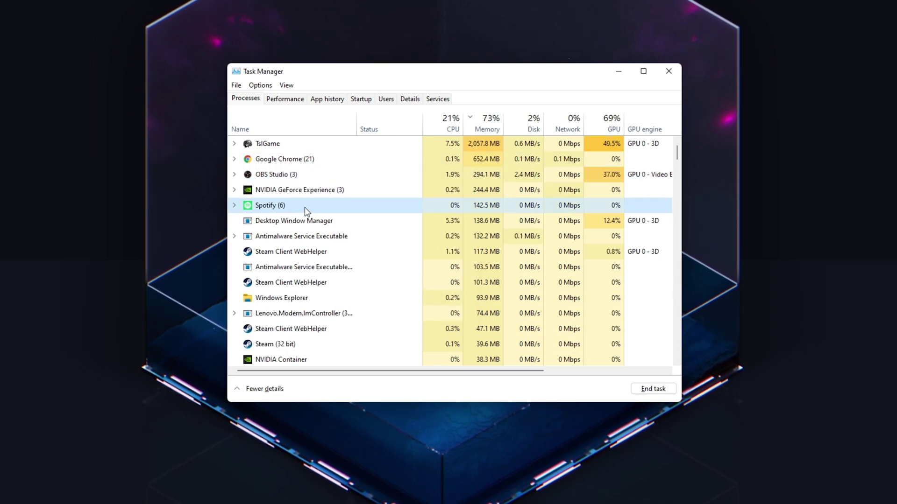
{"action": "left_click", "coordinate": [344, 279]}
{"action": "scroll", "coordinate": [370, 283], "scroll_direction": "down", "scroll_amount": 2}
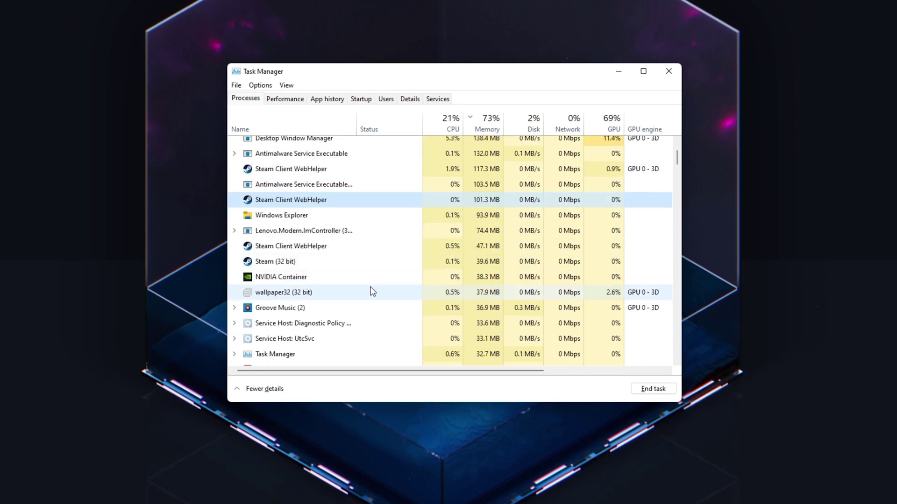
{"action": "key", "text": "c"}
{"action": "scroll", "coordinate": [366, 293], "scroll_direction": "down", "scroll_amount": 1}
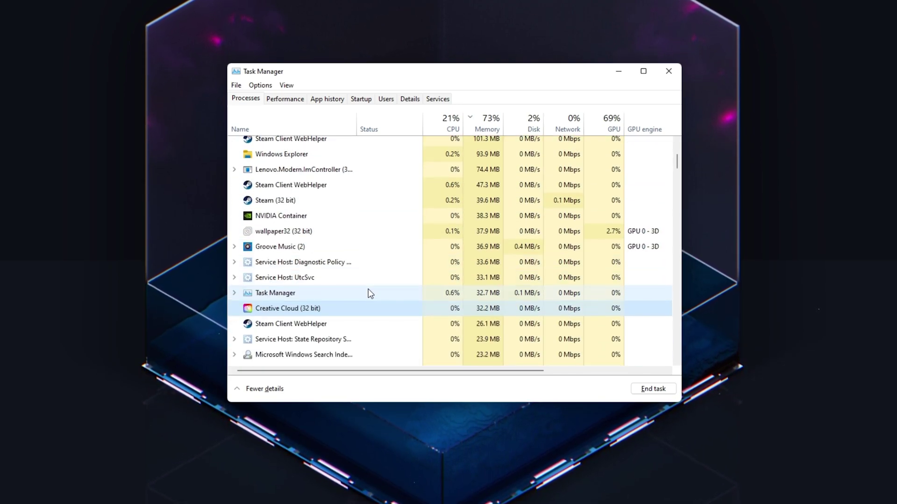
{"action": "right_click", "coordinate": [369, 310]}
View the Startup apps list, leaving Realtek HD Audio Universal Service enabled.
{"action": "left_click", "coordinate": [360, 100]}
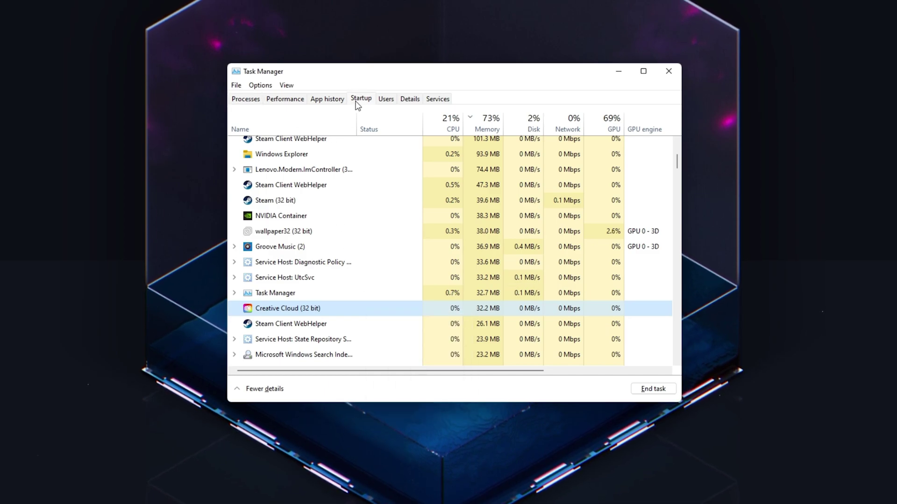
{"action": "right_click", "coordinate": [372, 237]}
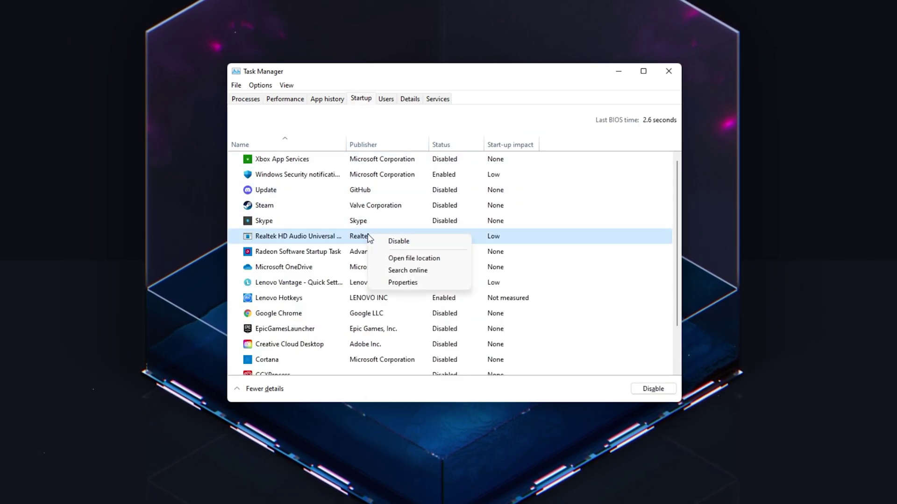
{"action": "left_click", "coordinate": [344, 241]}
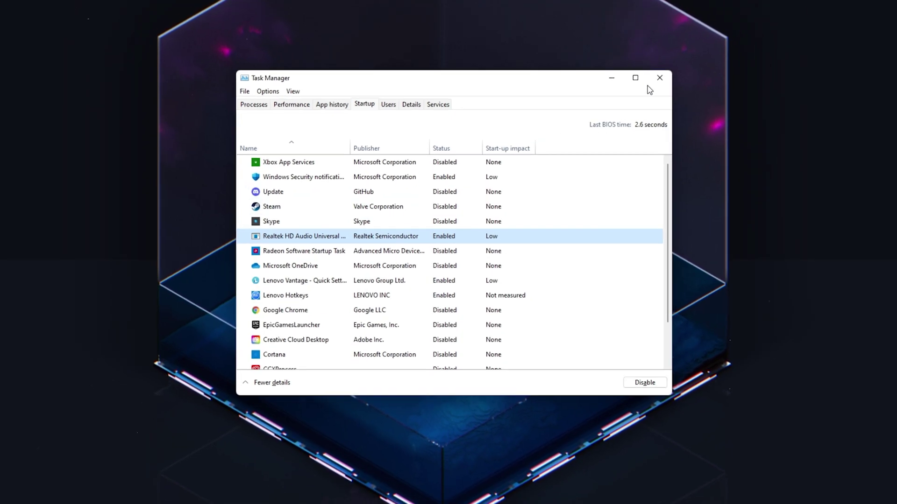
Close Task Manager and exit PUBG: Battlegrounds to the desktop.
{"action": "left_click", "coordinate": [610, 114]}
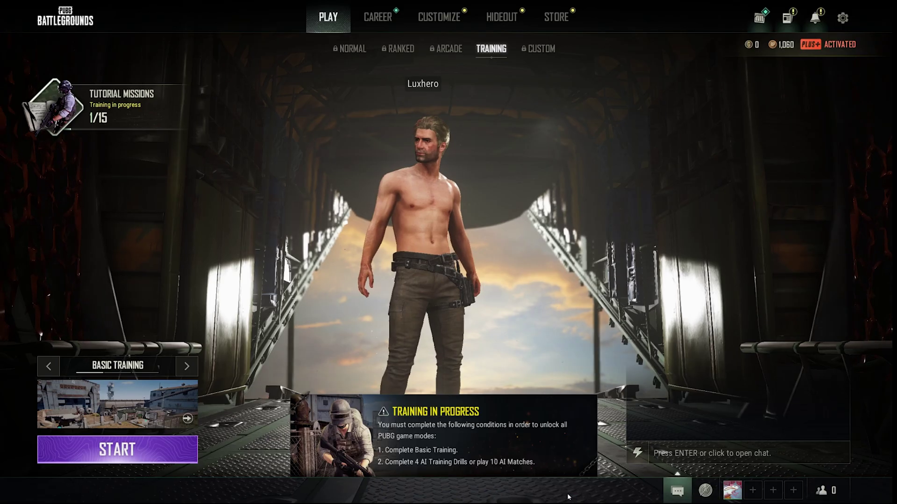
{"action": "key", "text": "Escape"}
{"action": "left_click", "coordinate": [8, 331]}
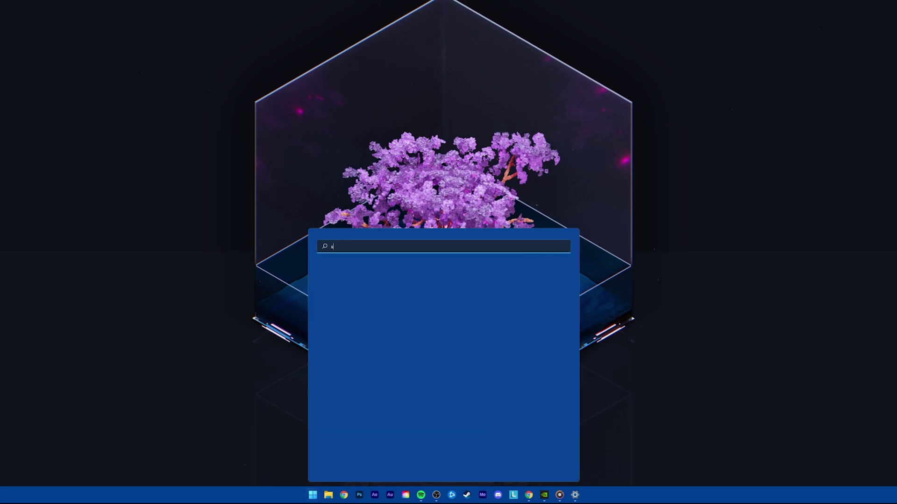
{"action": "type", "text": "settings"}
Open Windows Settings at Gaming > Game Mode, with Game Mode switched on.
{"action": "key", "text": "Return"}
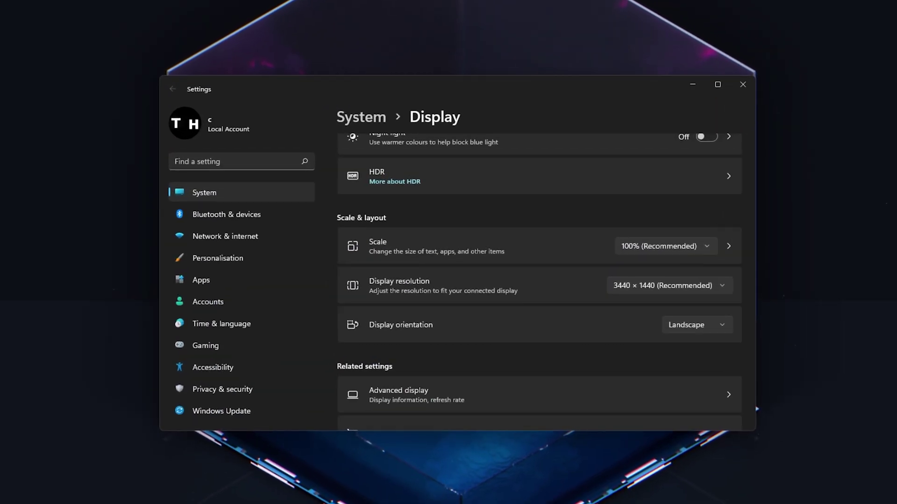
{"action": "left_click", "coordinate": [249, 345]}
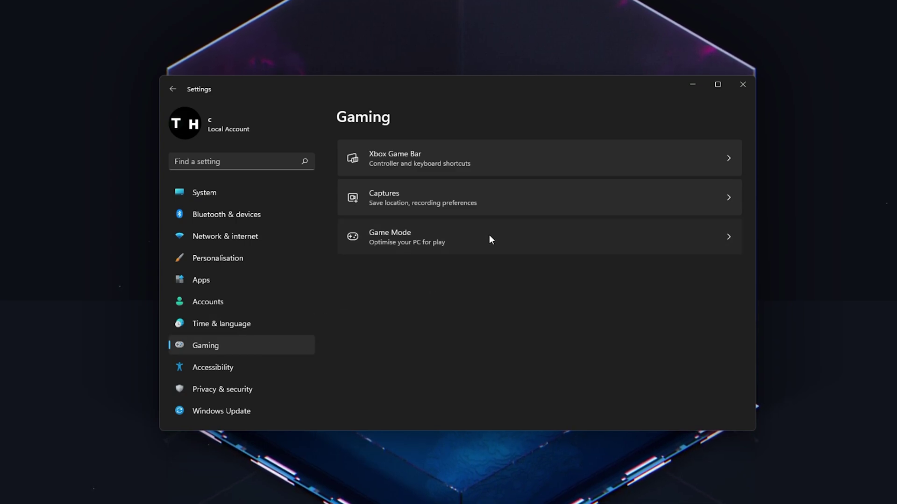
{"action": "left_click", "coordinate": [489, 236]}
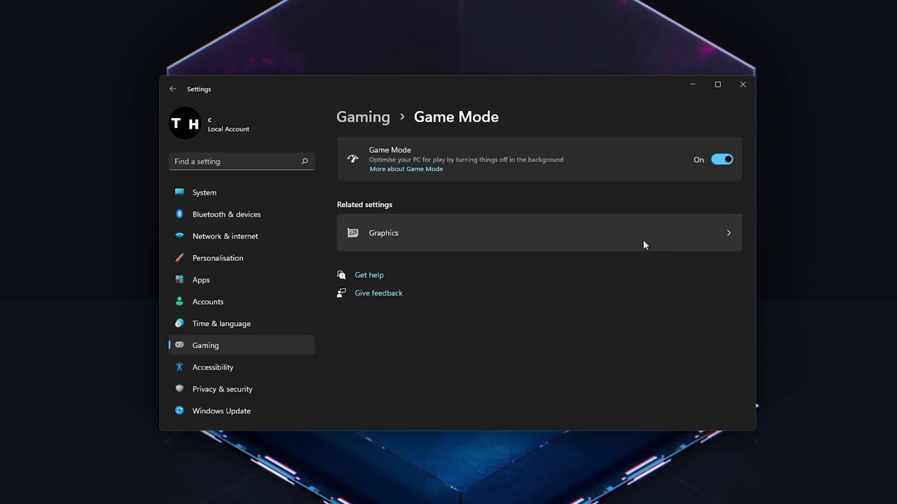
In Graphics settings, browse for a desktop app and open the C: drive in an enlarged picker.
{"action": "left_click", "coordinate": [462, 244]}
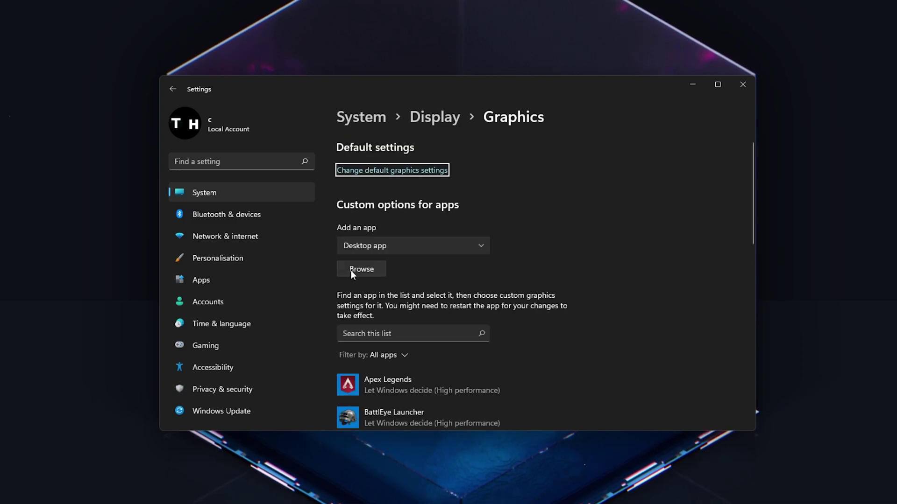
{"action": "left_click", "coordinate": [351, 270]}
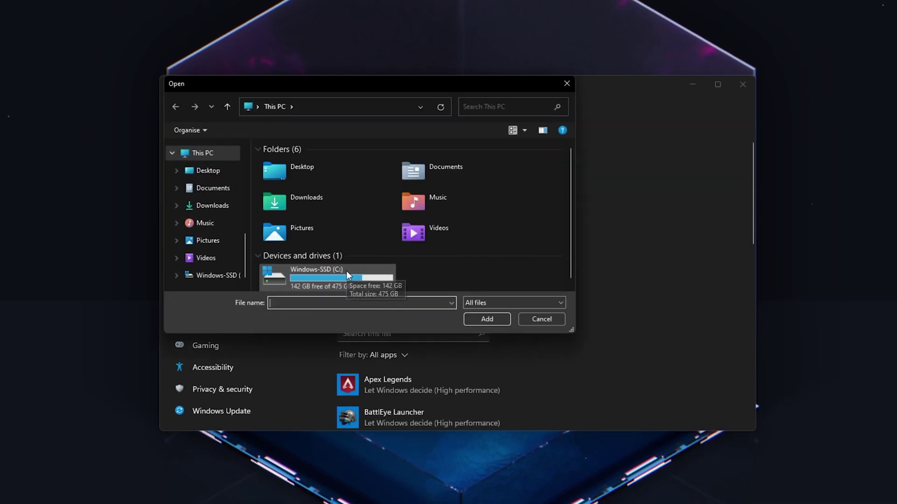
{"action": "double_click", "coordinate": [346, 271]}
{"action": "left_click_drag", "start_coordinate": [574, 334], "coordinate": [757, 425]}
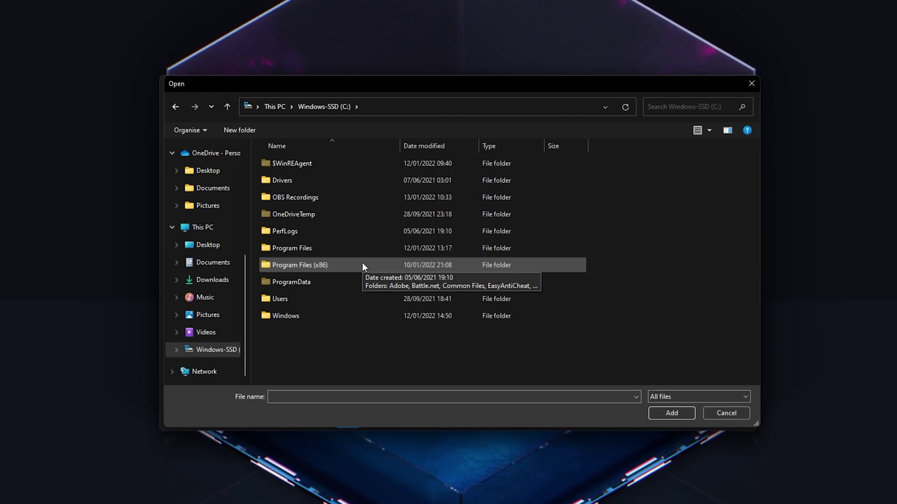
Go through Program Files (x86) > Steam > steamapps > common > PUBG > TslGame > Binaries > Win64 and select TslGame.
{"action": "double_click", "coordinate": [362, 263]}
{"action": "scroll", "coordinate": [362, 265], "scroll_direction": "down", "scroll_amount": 3}
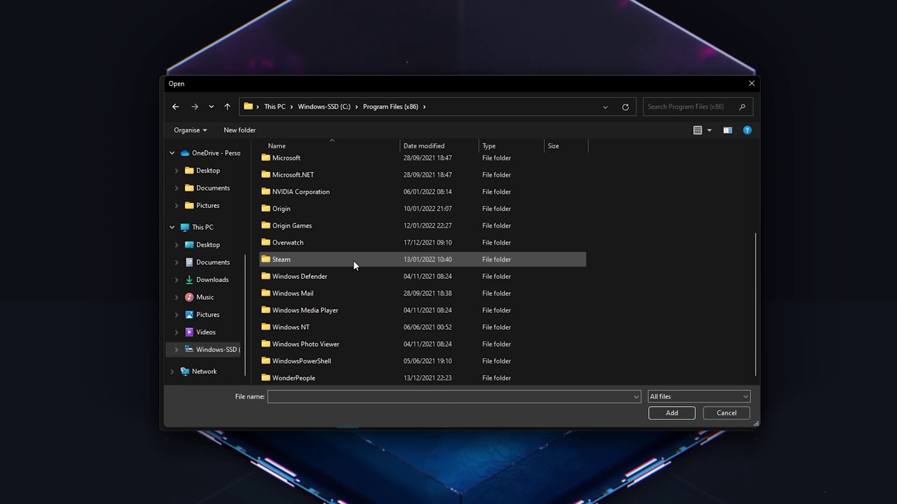
{"action": "double_click", "coordinate": [350, 260]}
{"action": "scroll", "coordinate": [350, 259], "scroll_direction": "down", "scroll_amount": 1}
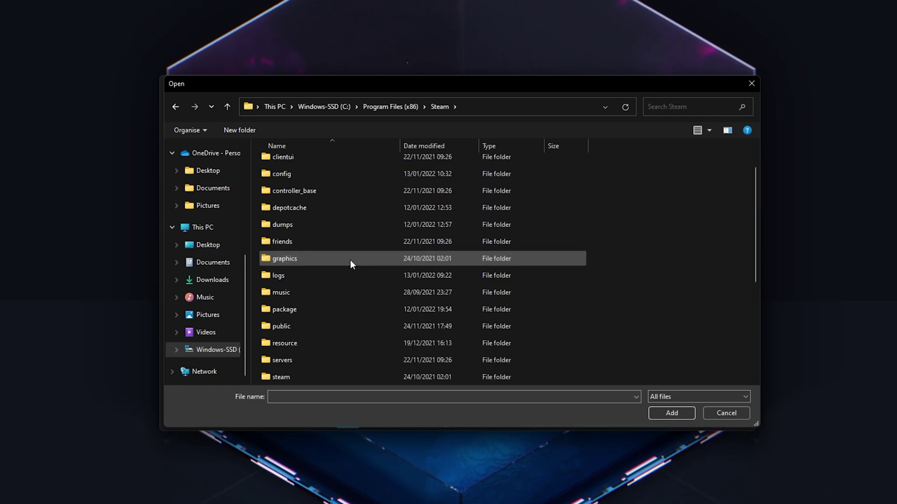
{"action": "scroll", "coordinate": [350, 260], "scroll_direction": "down", "scroll_amount": 1}
{"action": "double_click", "coordinate": [336, 341]}
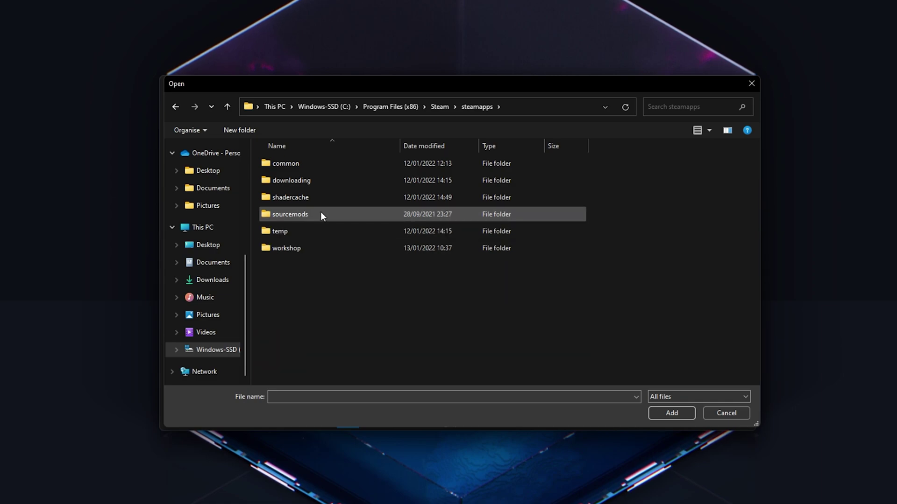
{"action": "double_click", "coordinate": [330, 164]}
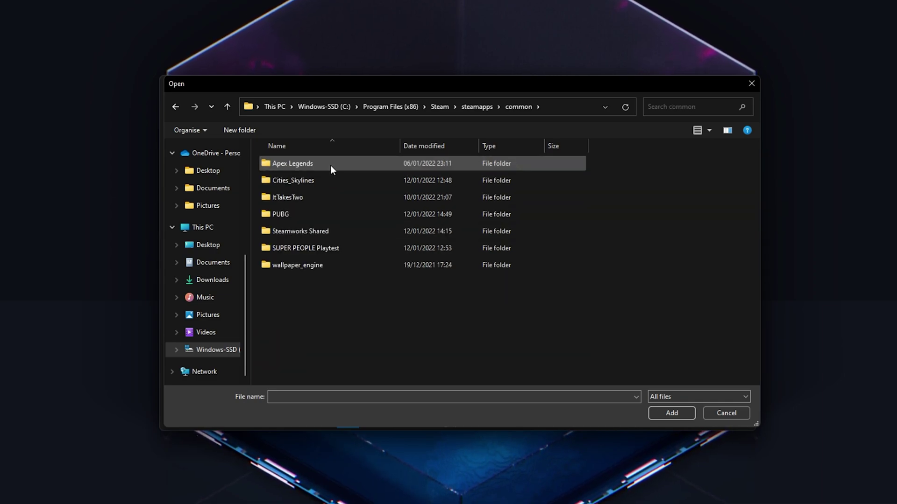
{"action": "double_click", "coordinate": [329, 214]}
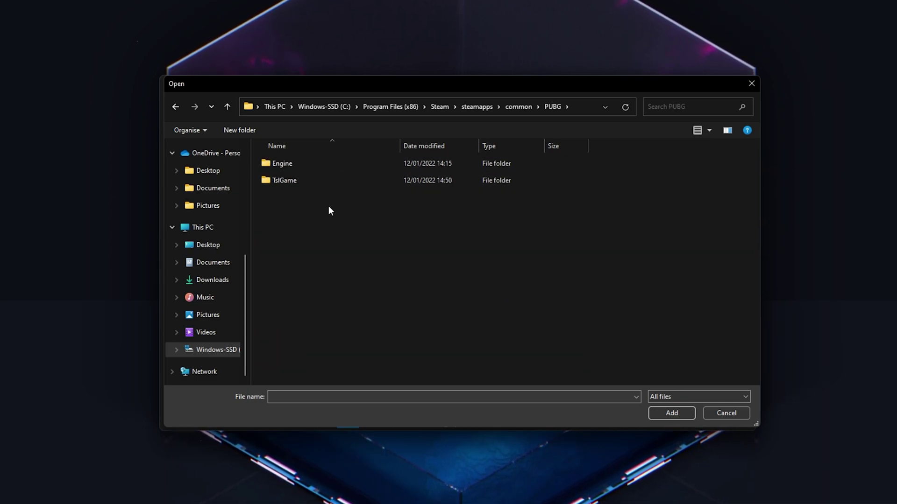
{"action": "double_click", "coordinate": [328, 182]}
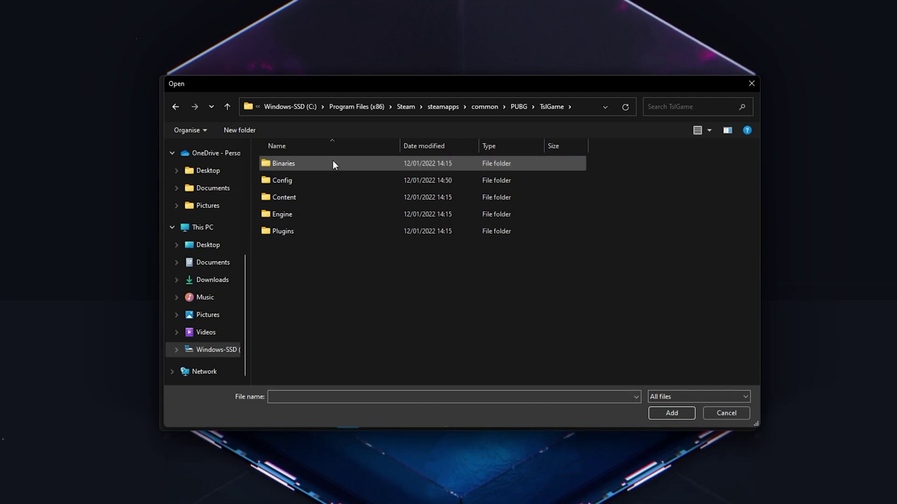
{"action": "double_click", "coordinate": [333, 163]}
{"action": "double_click", "coordinate": [329, 180]}
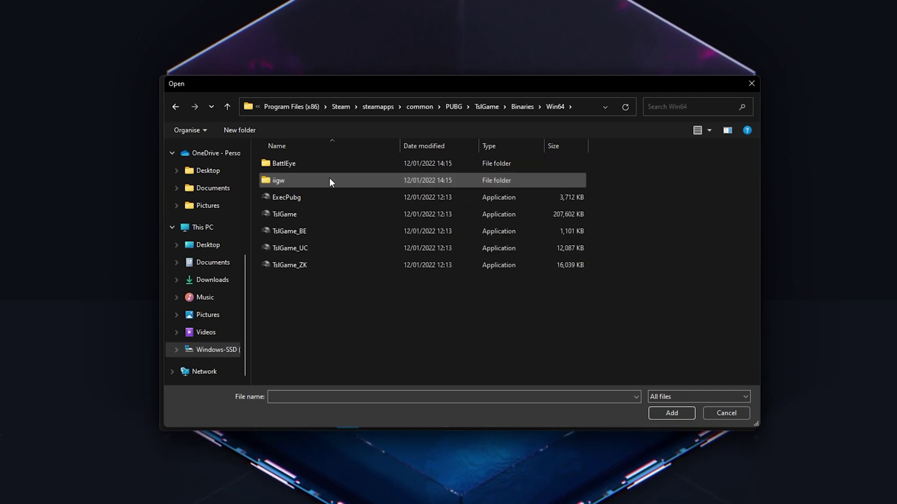
{"action": "left_click", "coordinate": [321, 214]}
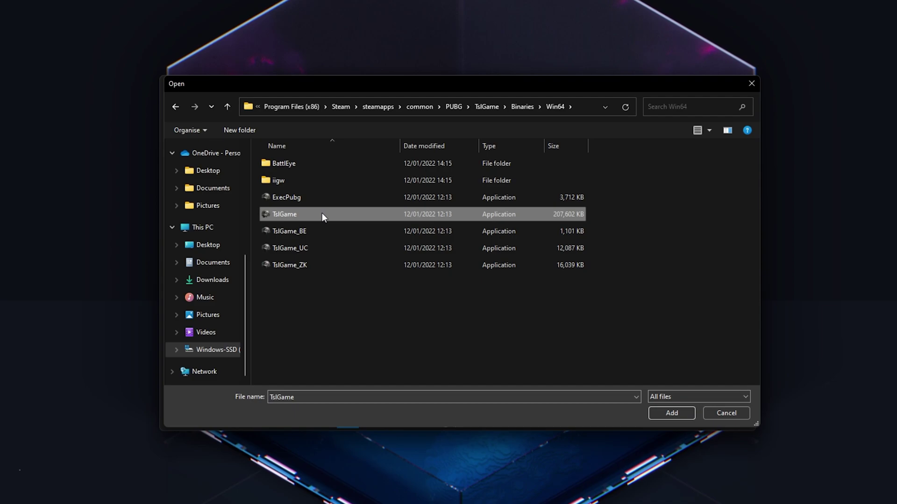
{"action": "mouse_move", "coordinate": [292, 218]}
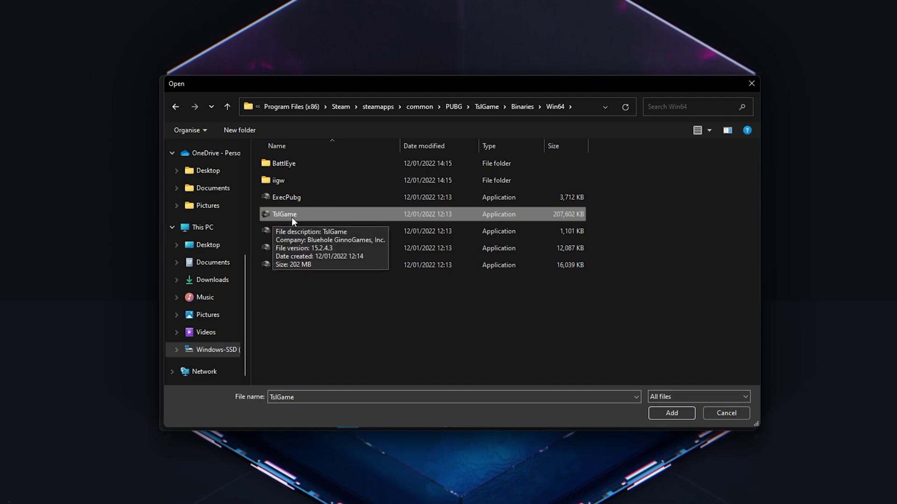
Add TslGame to the graphics list and save its preference as High performance.
{"action": "left_click", "coordinate": [656, 414]}
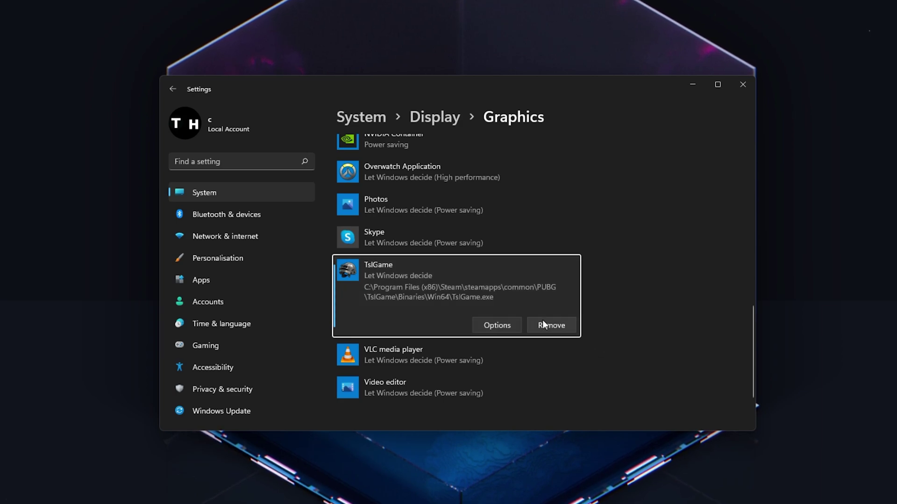
{"action": "left_click", "coordinate": [477, 324]}
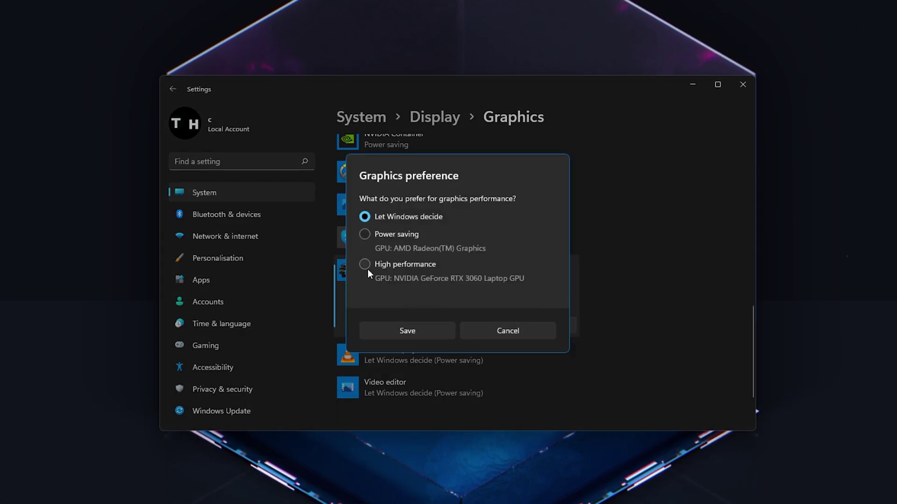
{"action": "left_click", "coordinate": [365, 267]}
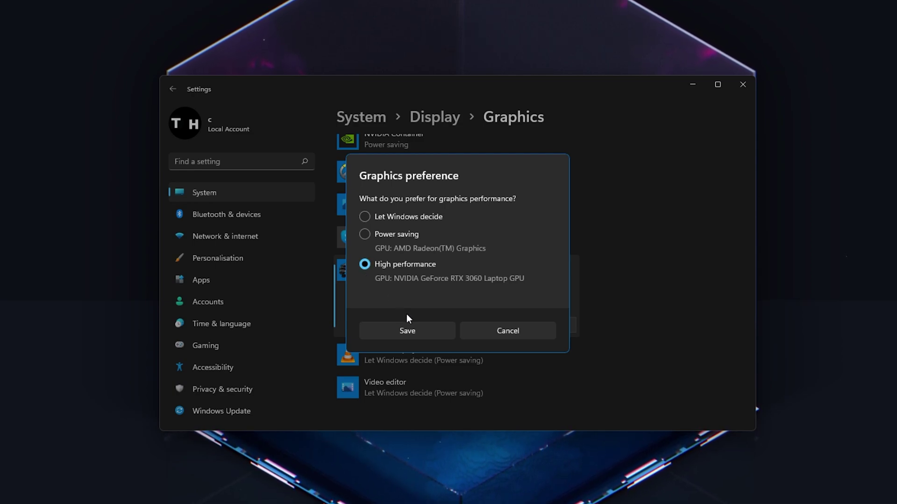
{"action": "left_click", "coordinate": [412, 326]}
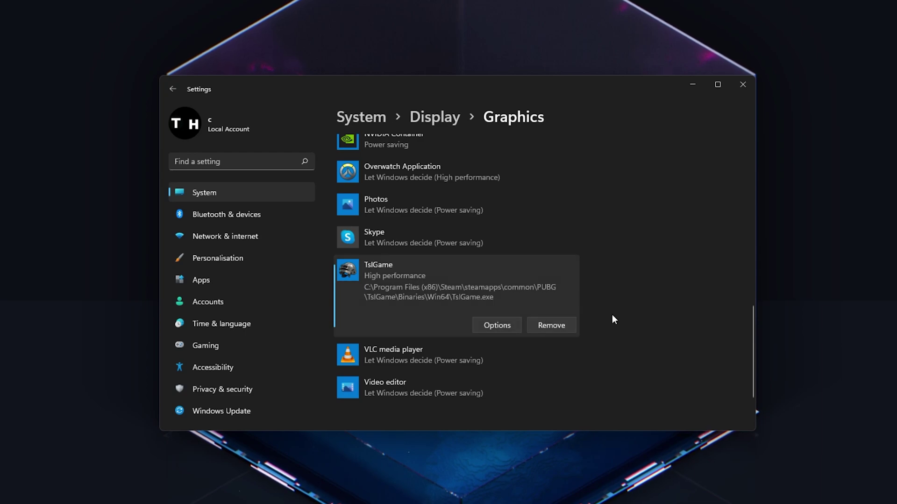
{"action": "scroll", "coordinate": [621, 313], "scroll_direction": "up", "scroll_amount": 3}
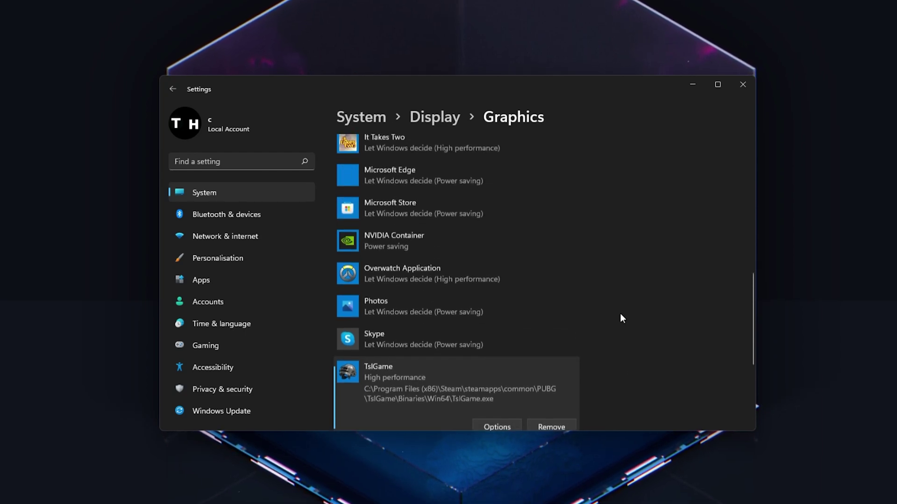
{"action": "scroll", "coordinate": [621, 313], "scroll_direction": "up", "scroll_amount": 5}
{"action": "scroll", "coordinate": [620, 313], "scroll_direction": "down", "scroll_amount": 6}
{"action": "scroll", "coordinate": [621, 313], "scroll_direction": "down", "scroll_amount": 2}
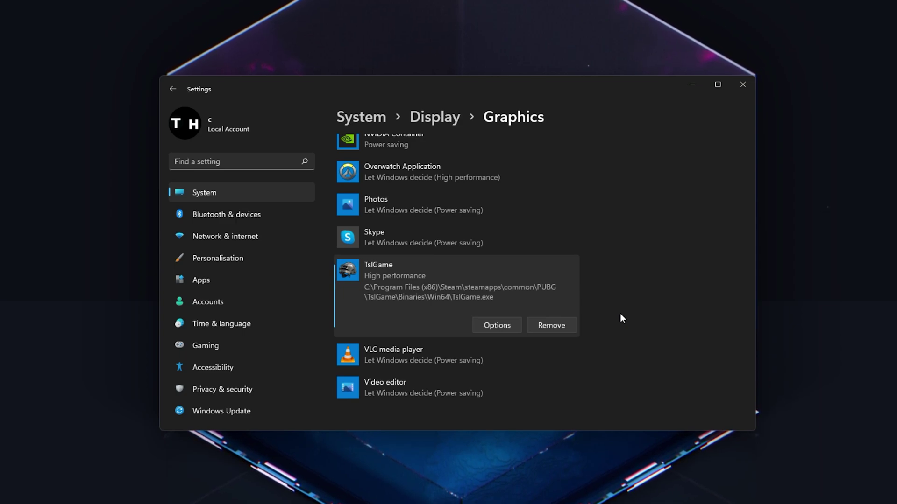
Search settings for 'update' and go to the Windows Update settings result.
{"action": "left_click", "coordinate": [267, 163]}
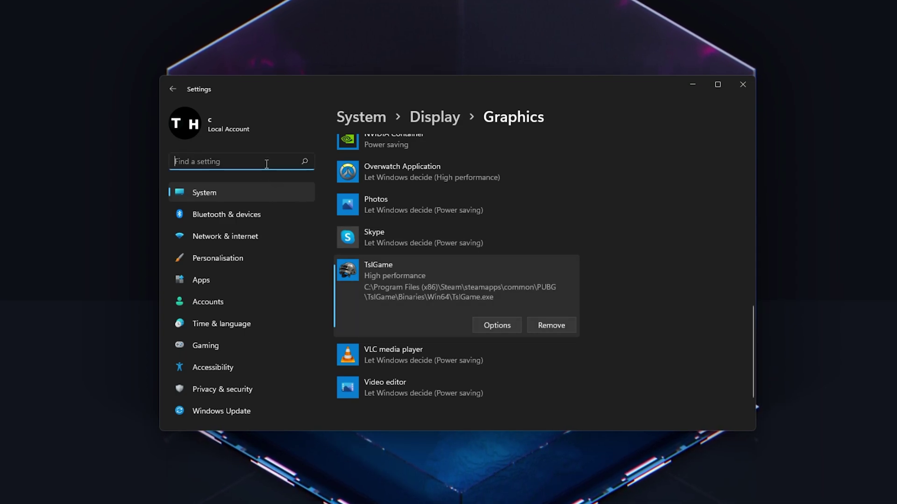
{"action": "type", "text": "update"}
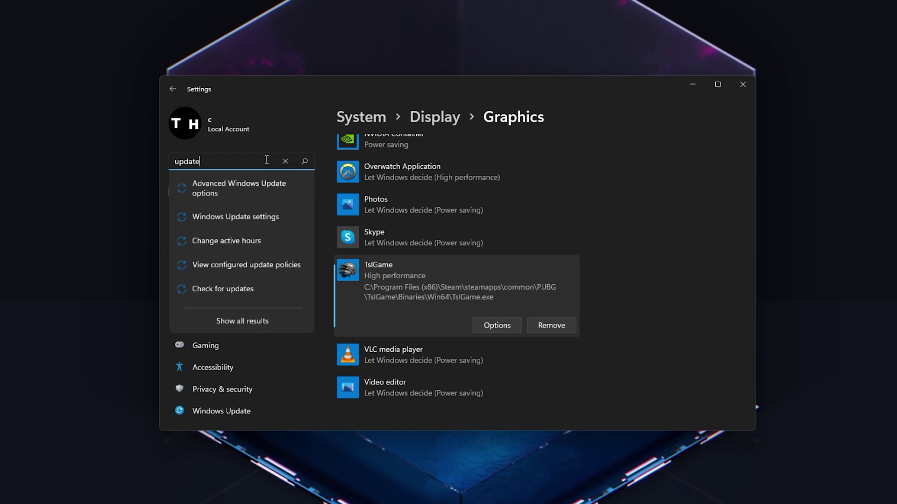
{"action": "left_click", "coordinate": [249, 217]}
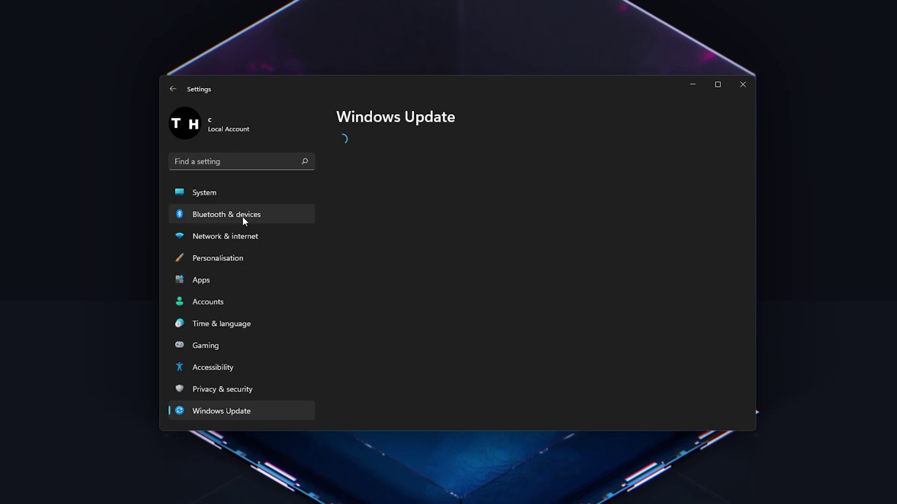